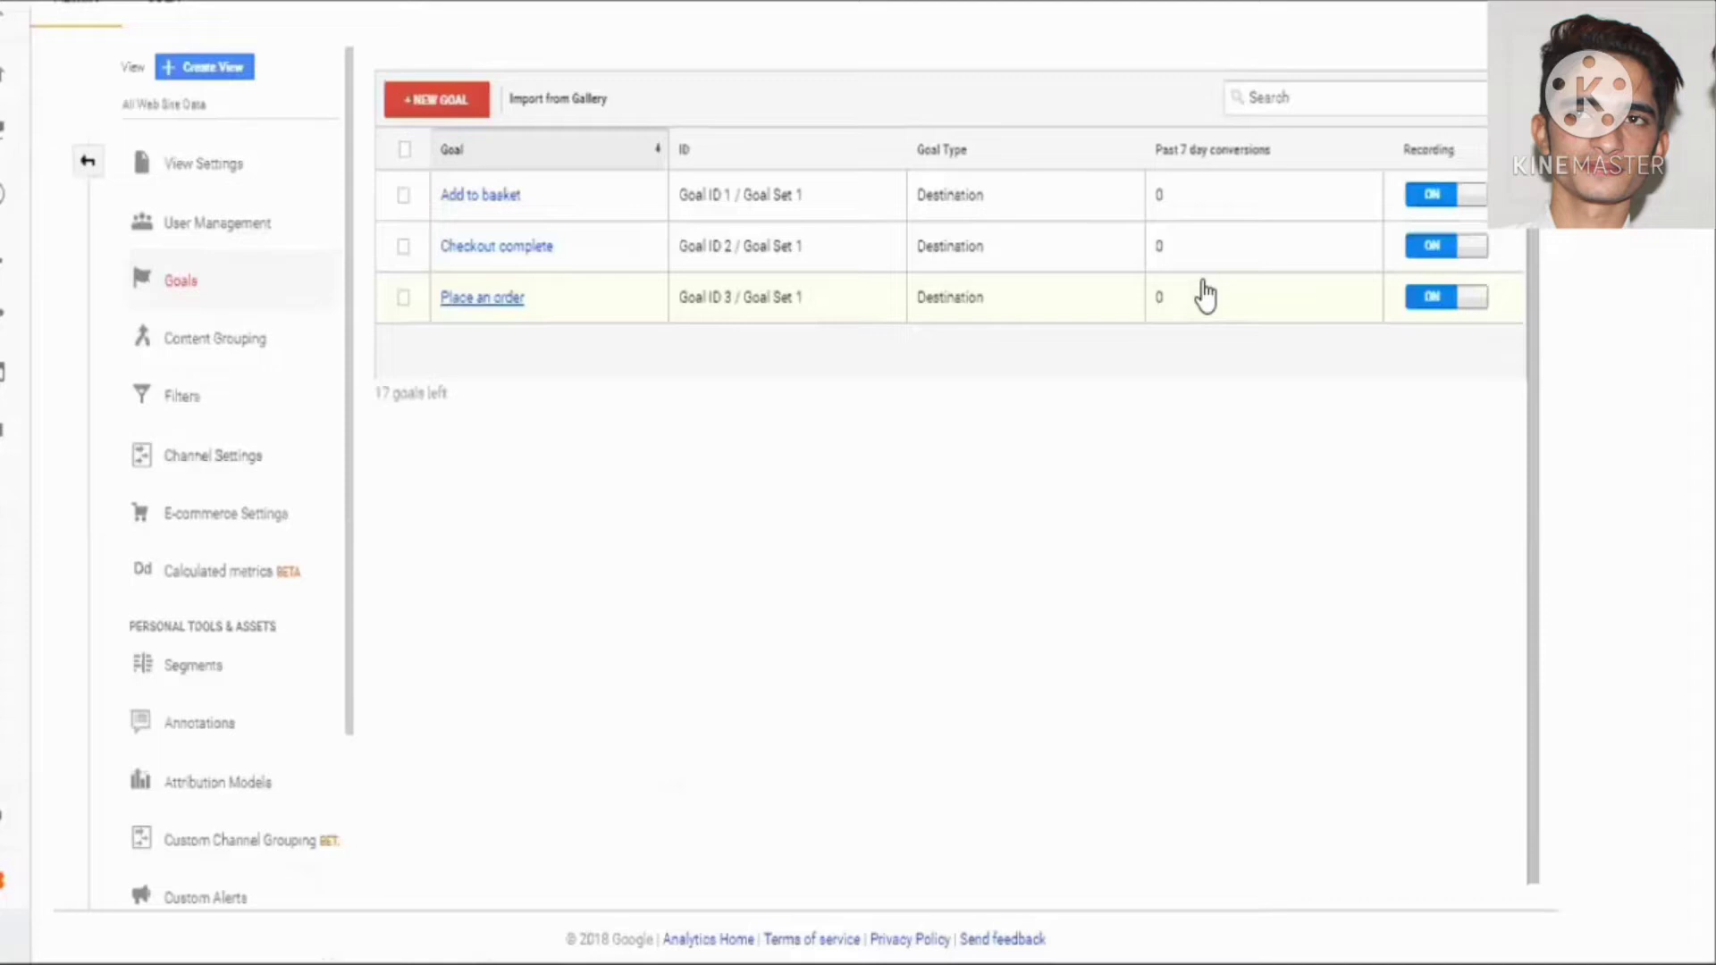
Step: Start a new goal in the All Web Site Data view and choose the Custom set-up instead of a template
click(454, 100)
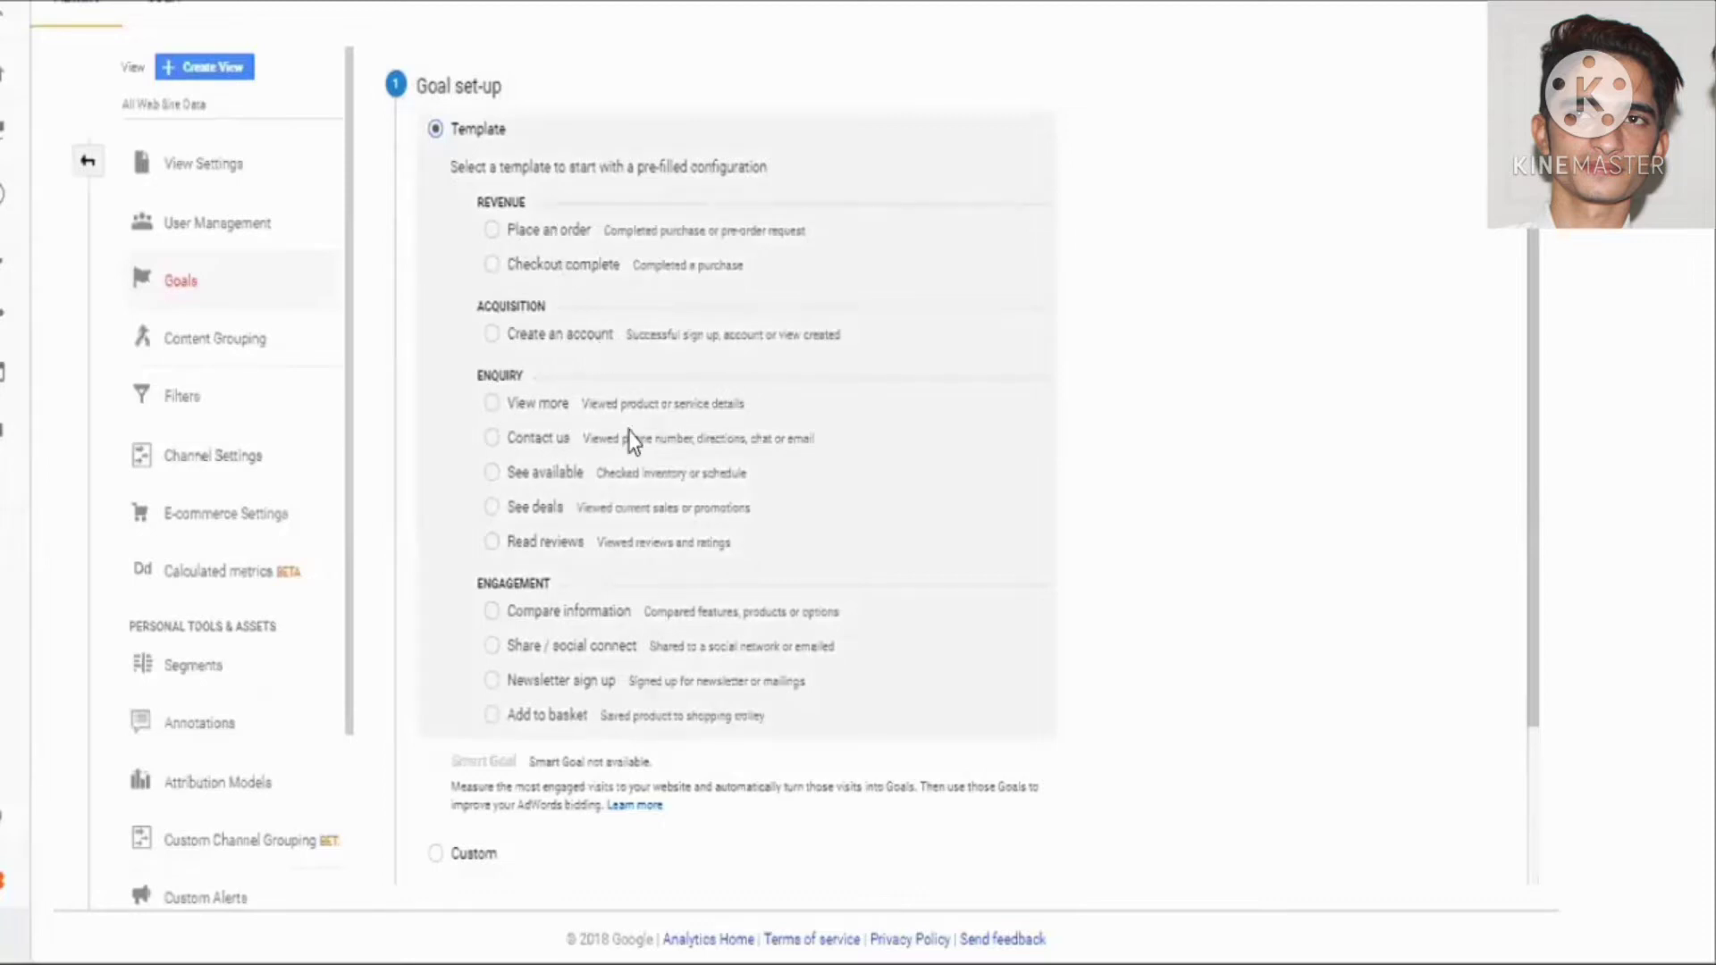
click(576, 229)
scroll(784, 710, down, 3)
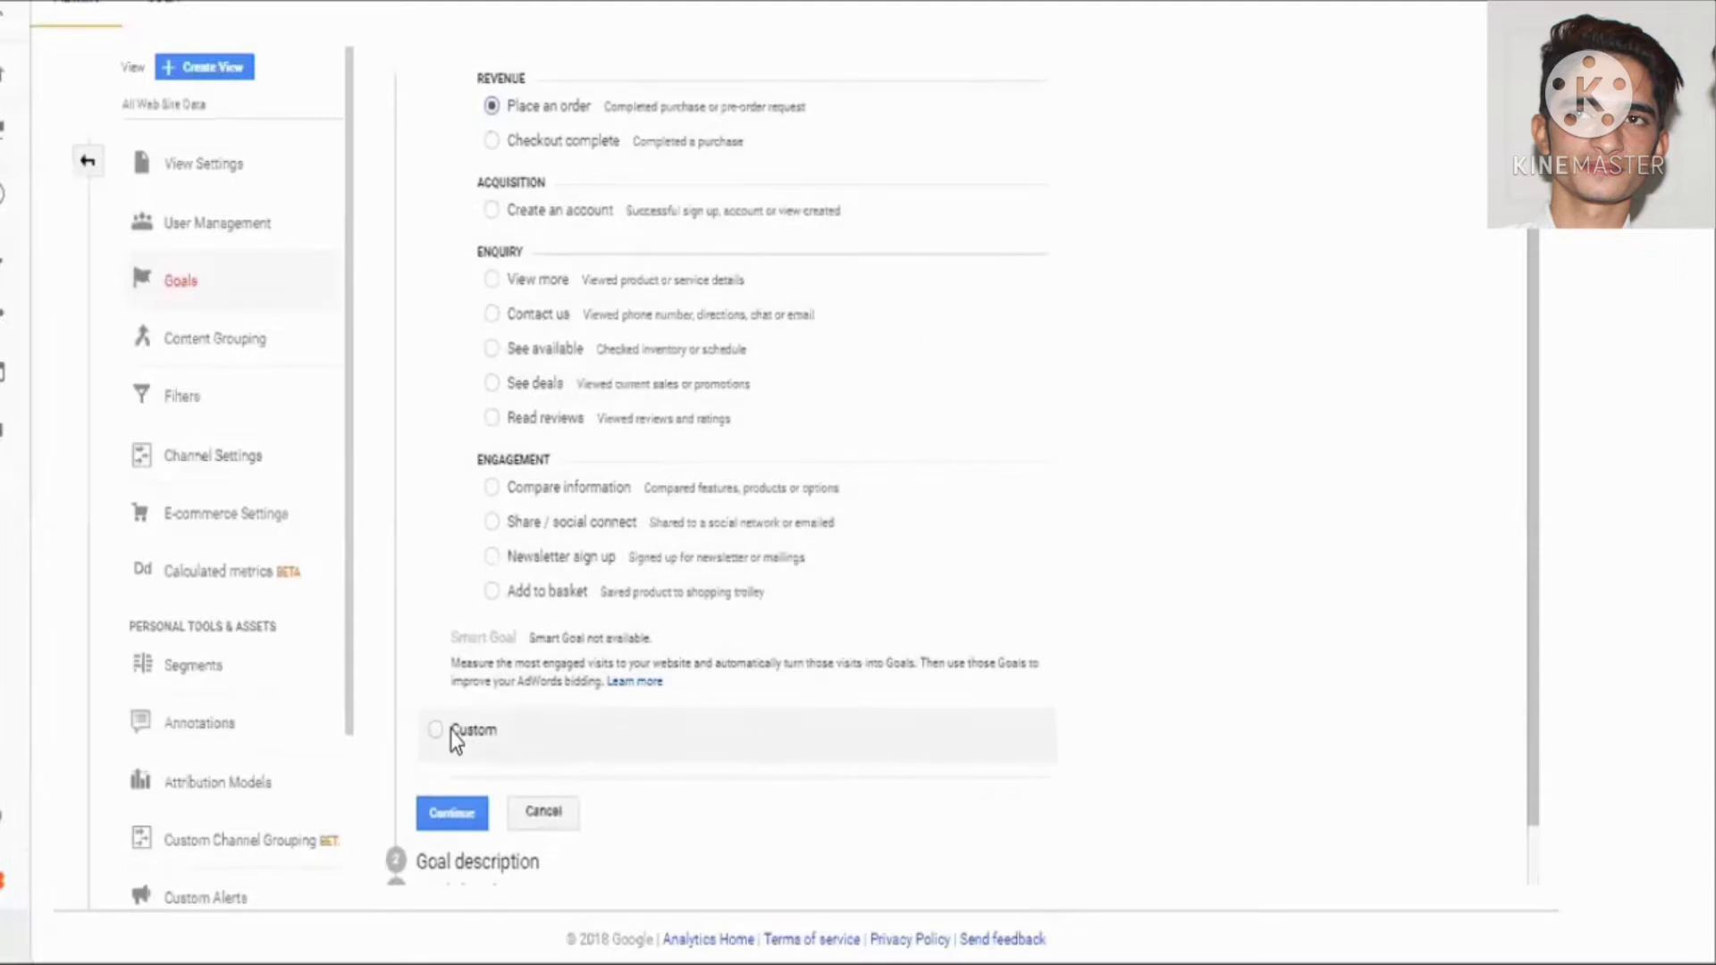
click(453, 731)
click(451, 813)
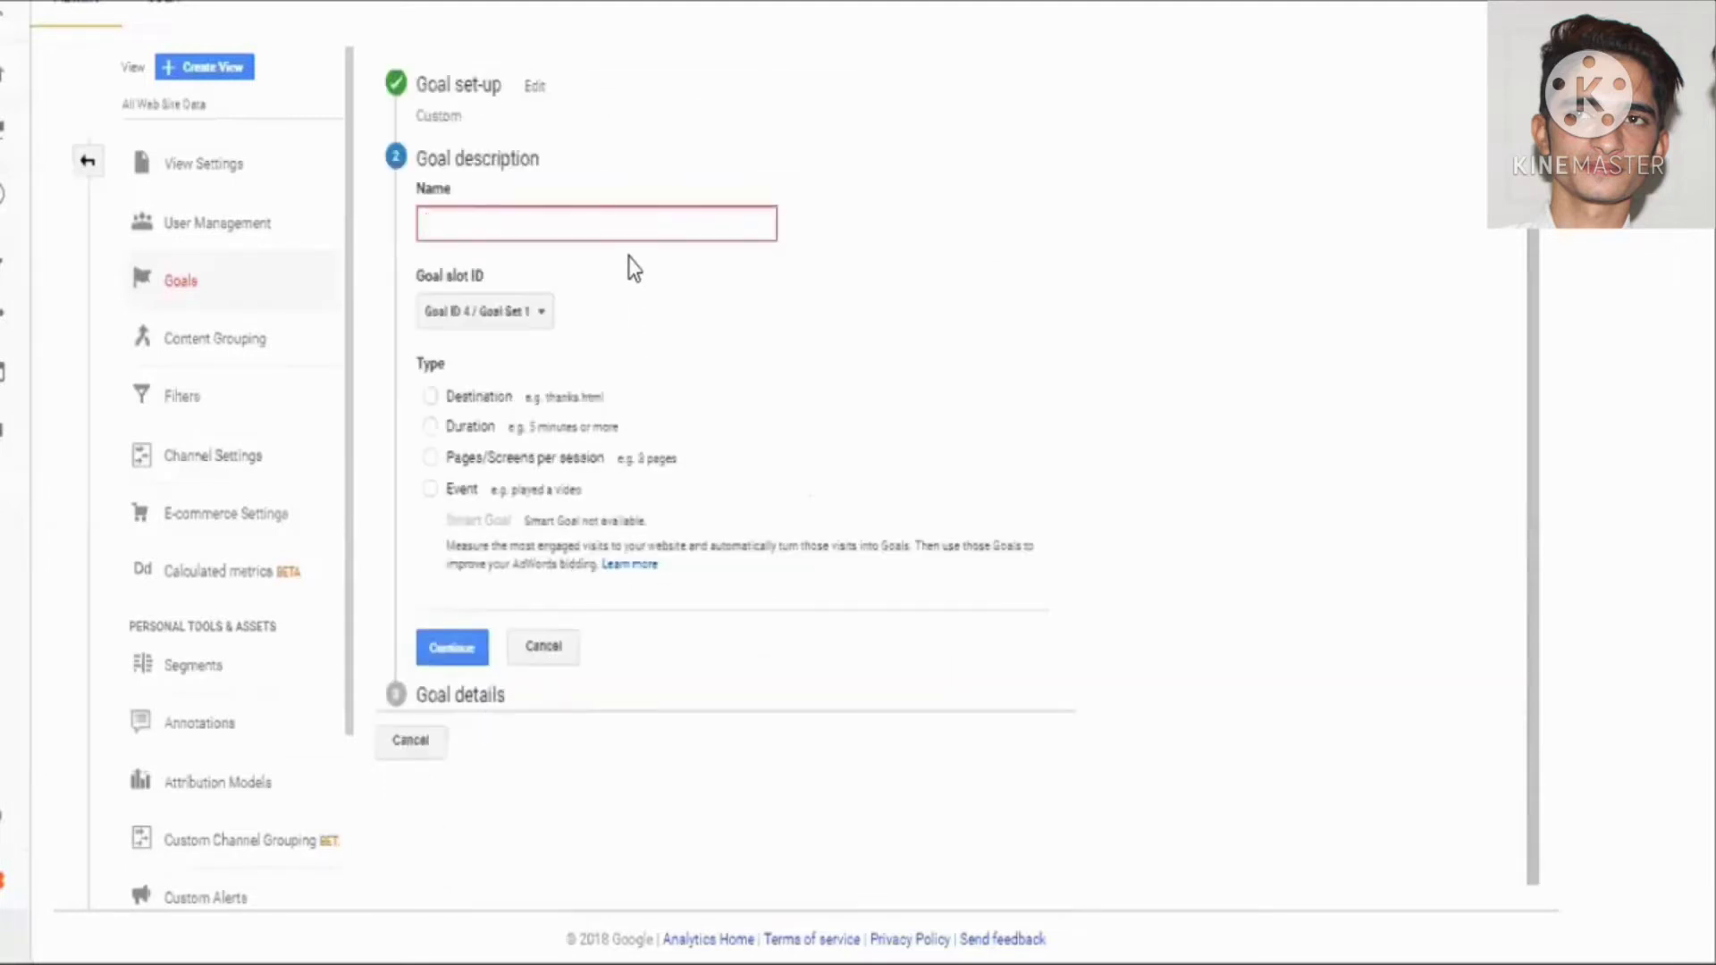
Step: Name the goal "test 1" and try the Destination, Duration, Pages/Screens per session and Event goal types in turn
text(test 1)
click(586, 398)
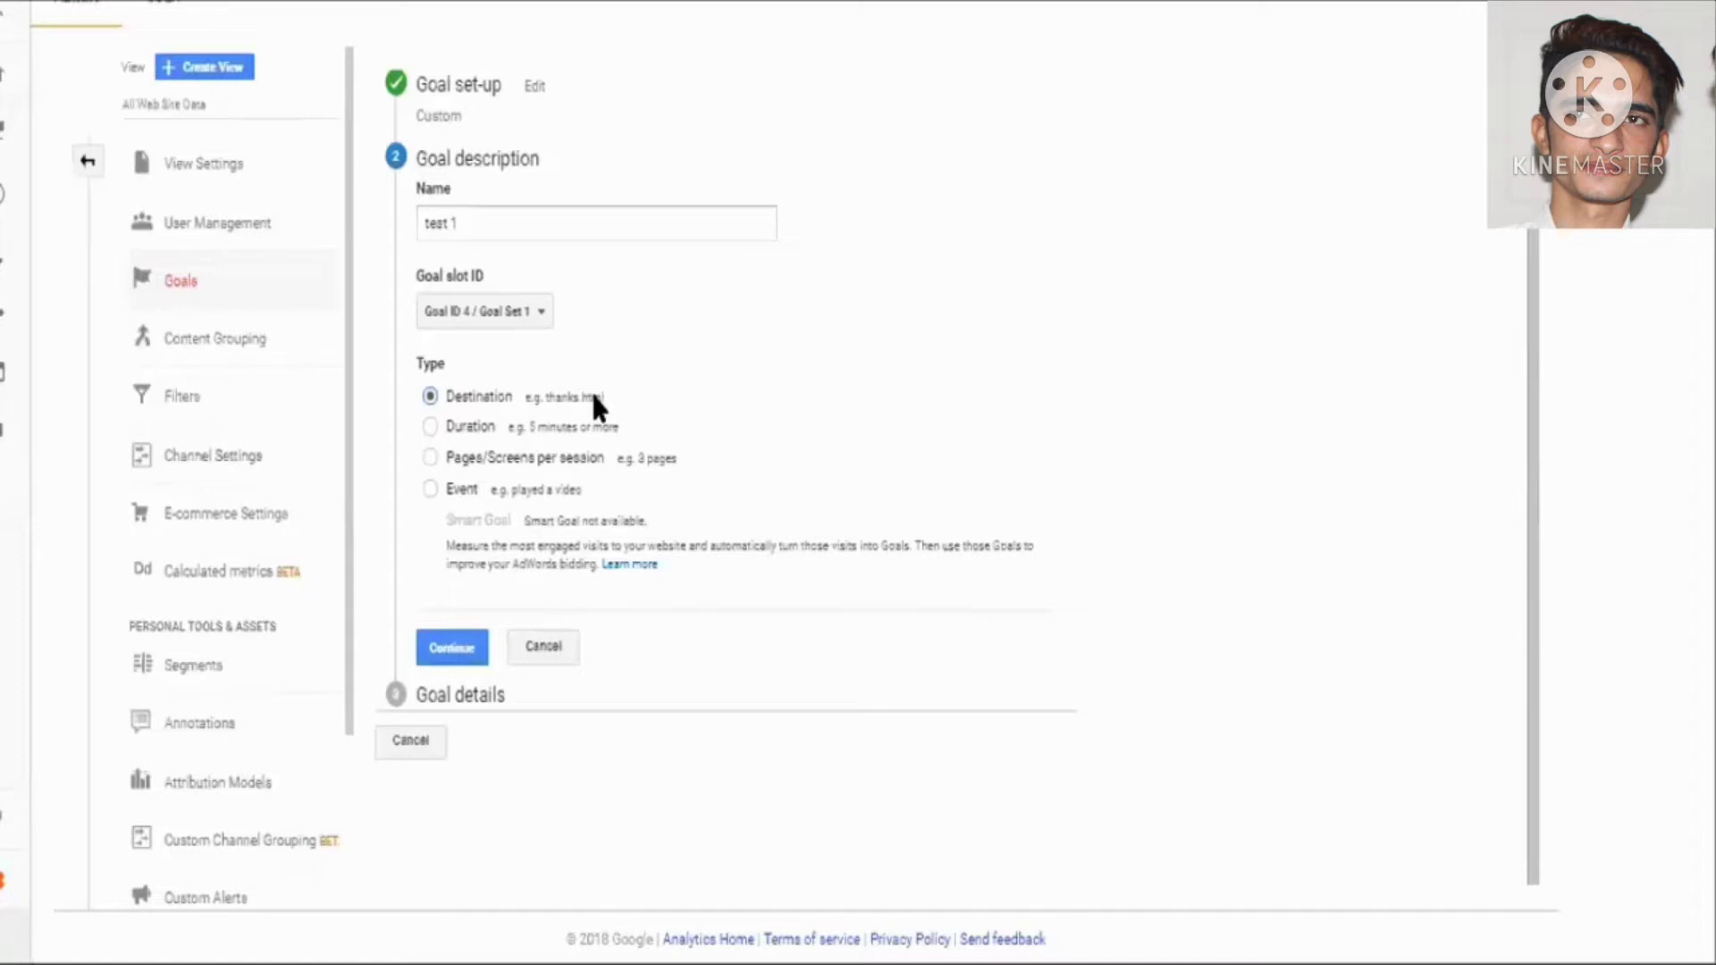
click(516, 436)
click(588, 460)
click(524, 494)
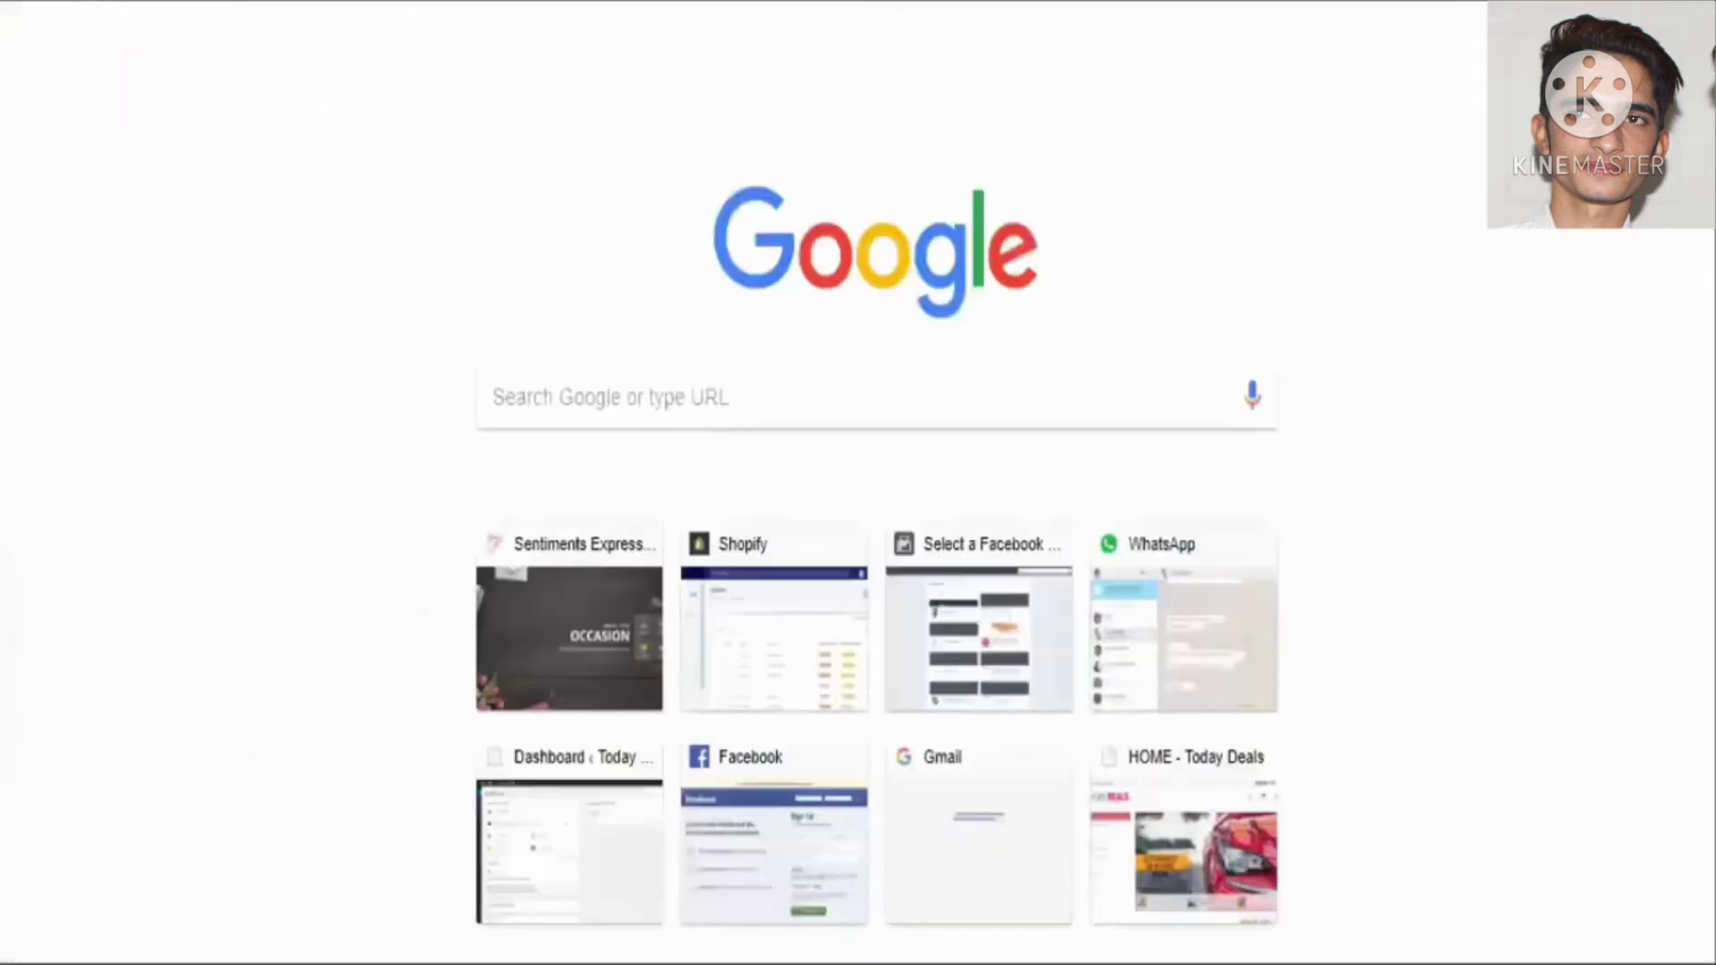
Step: Open the 24hours.pk site and examine its home page banners, deals and chat prompt as an example of a trackable event
text(24)
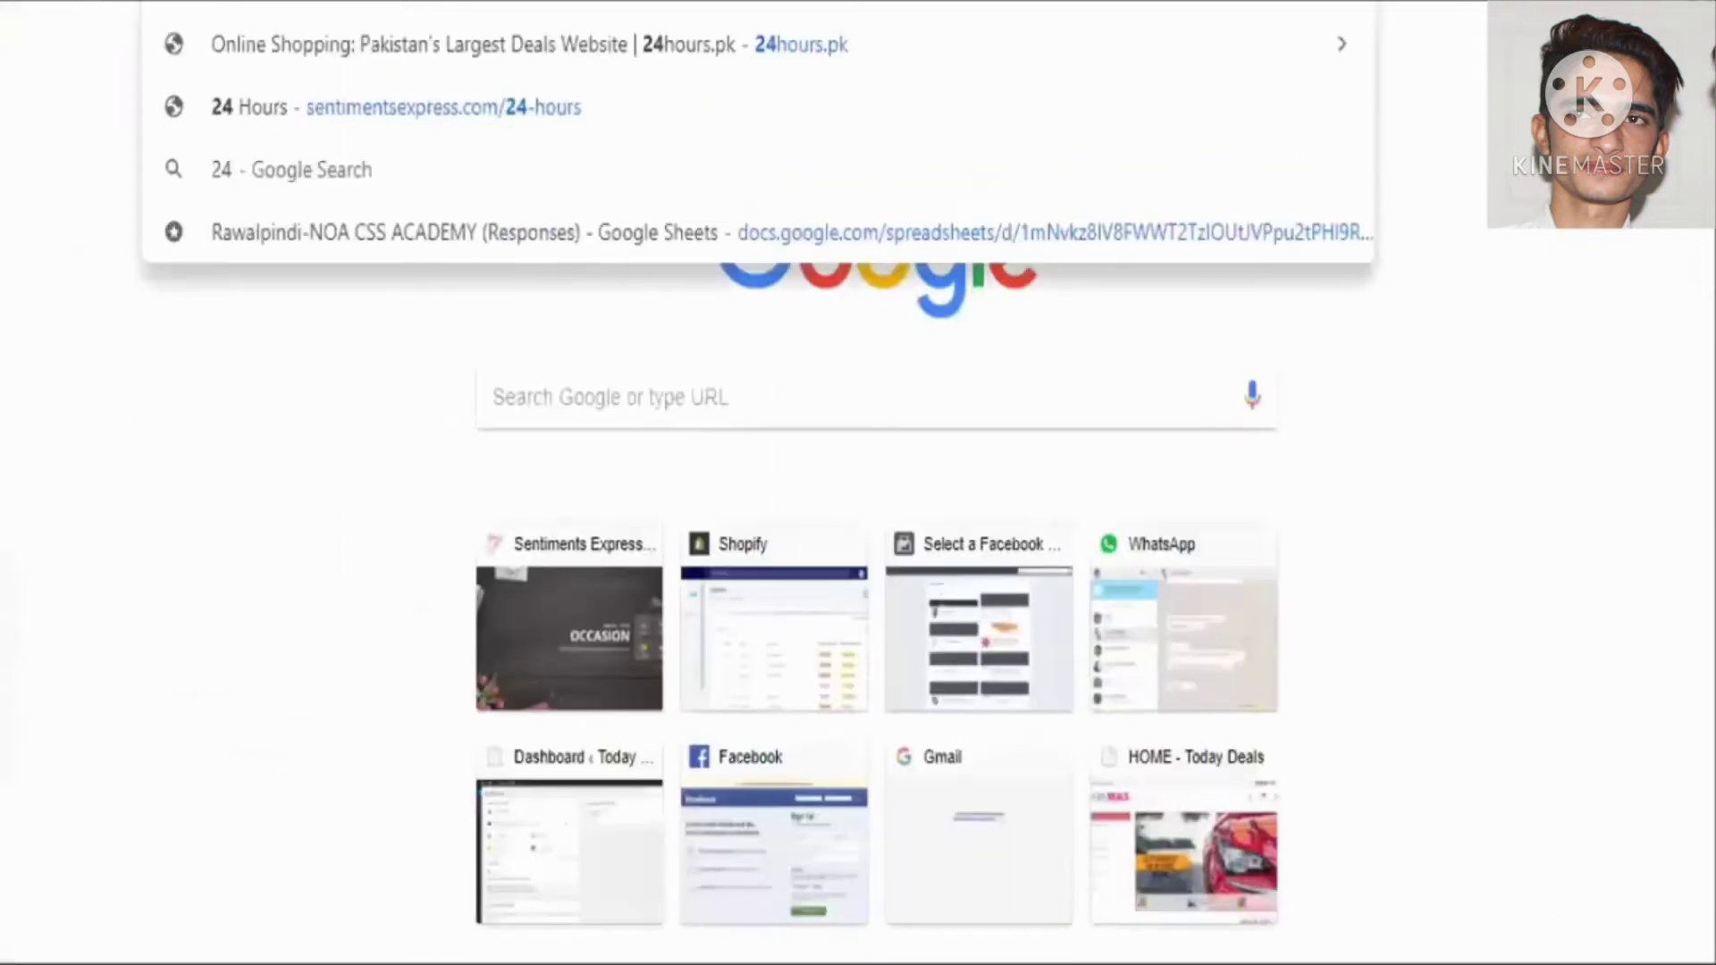
key(Return)
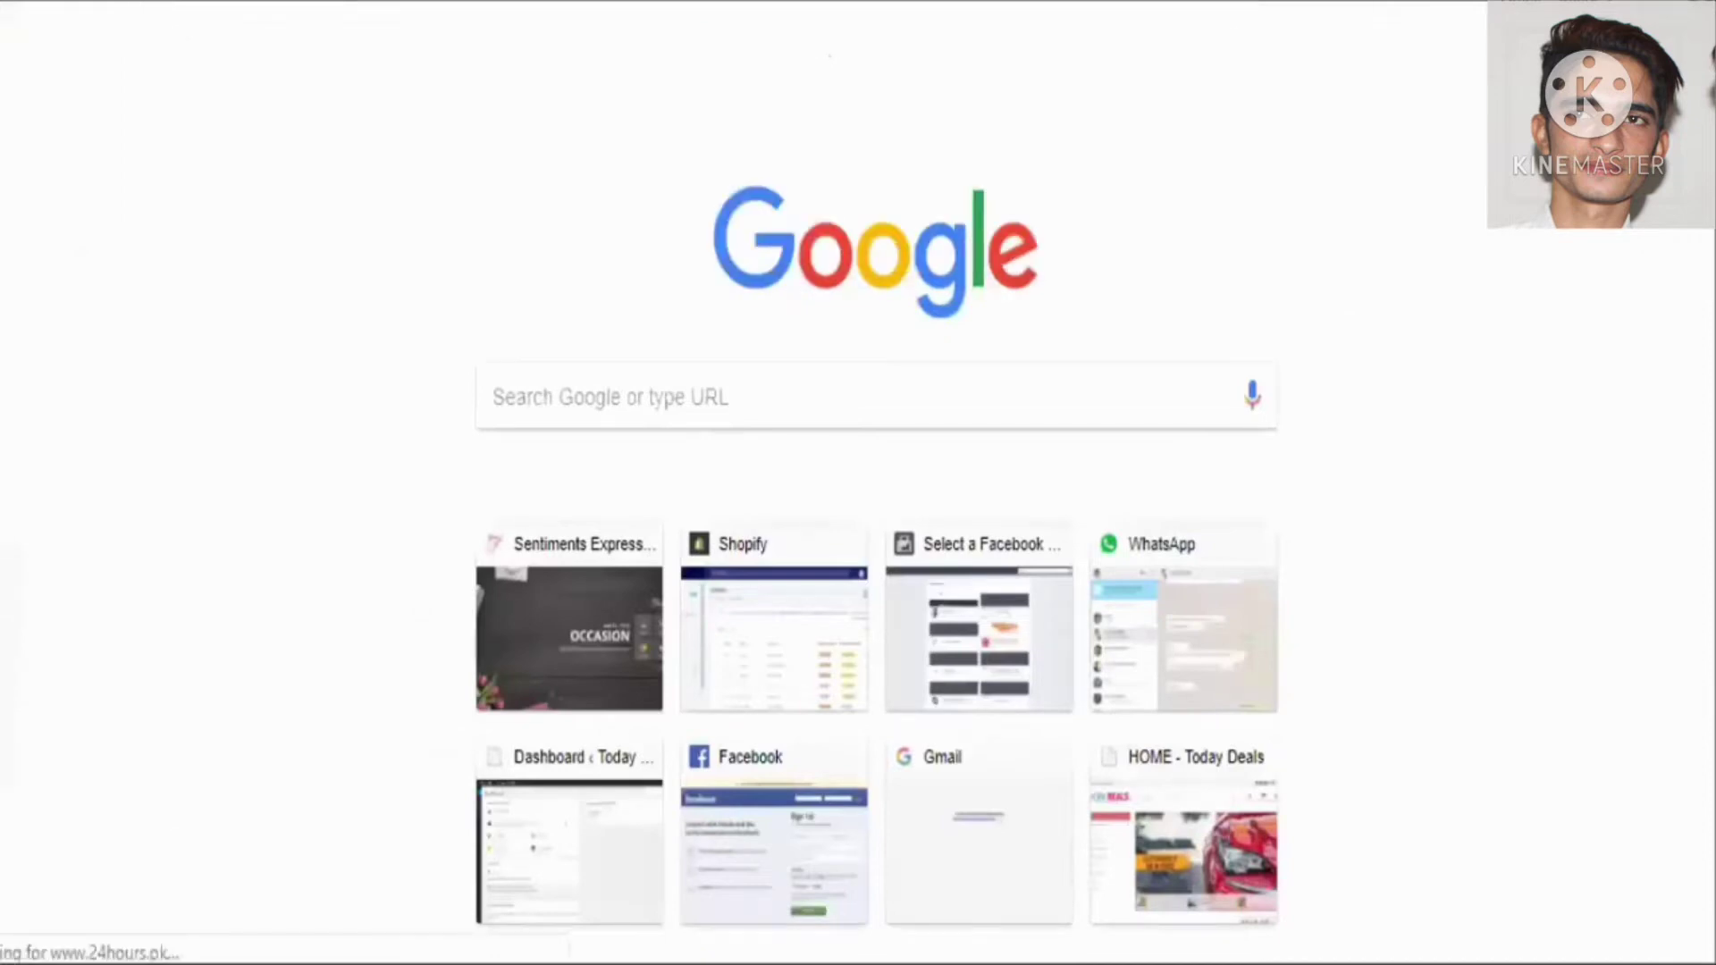
scroll(876, 526, down, 1)
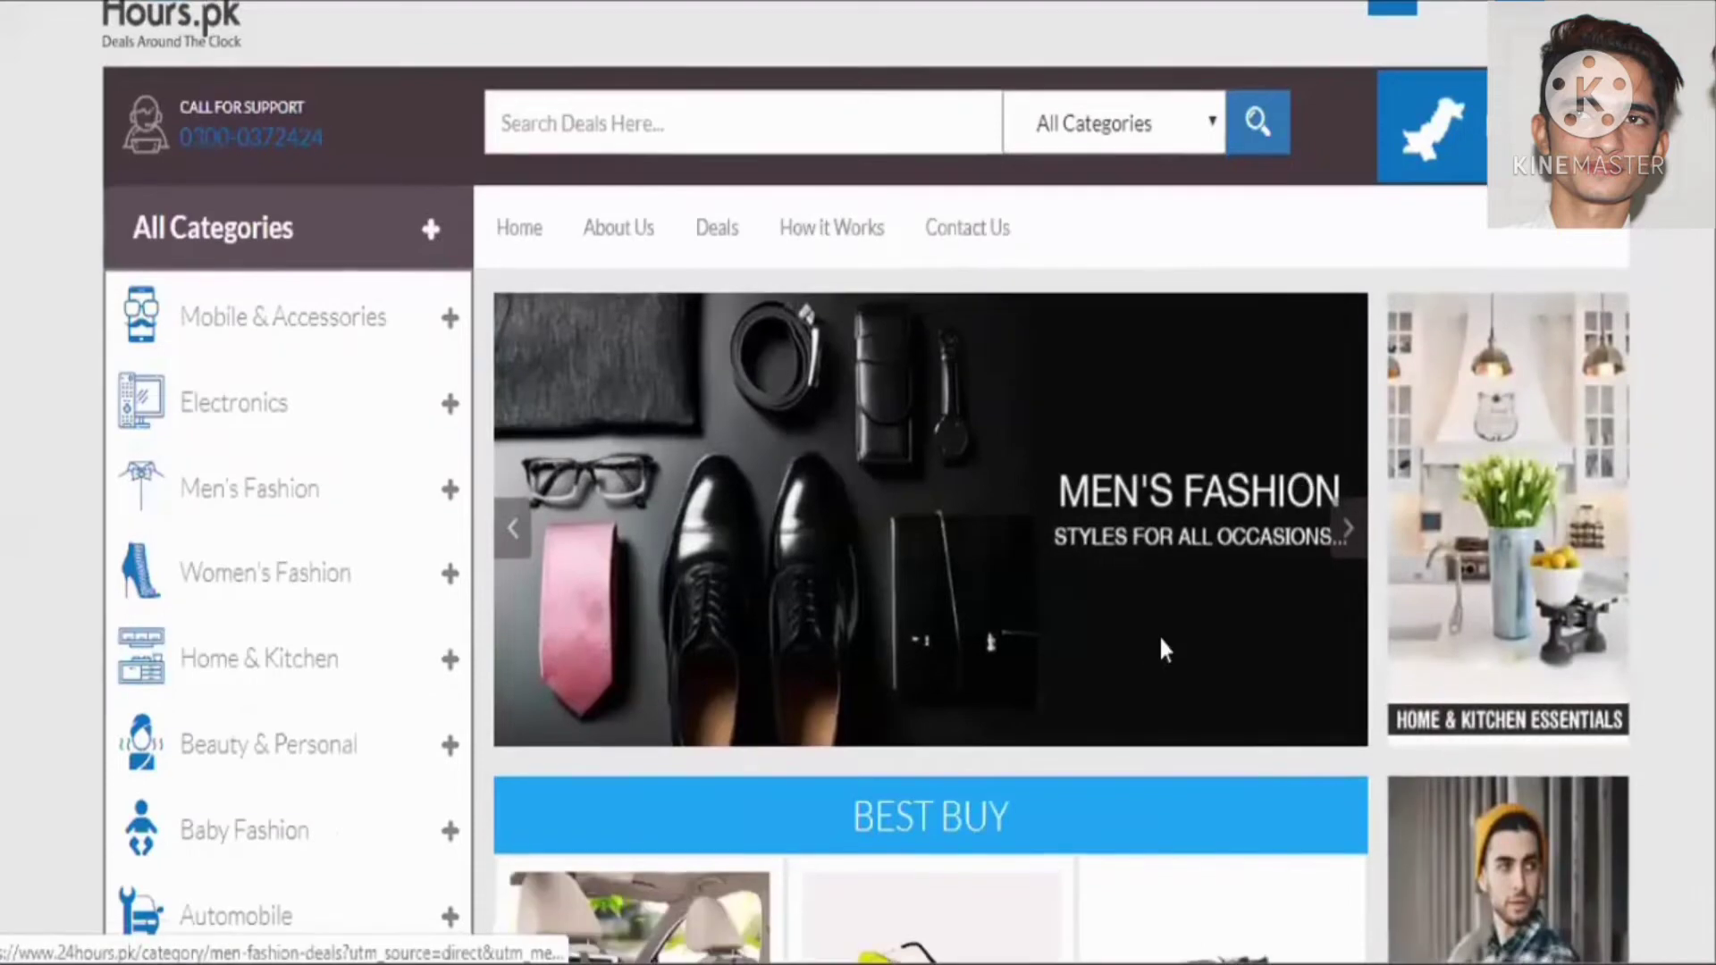
scroll(1160, 652, down, 2)
scroll(1160, 653, up, 1)
scroll(1159, 652, down, 3)
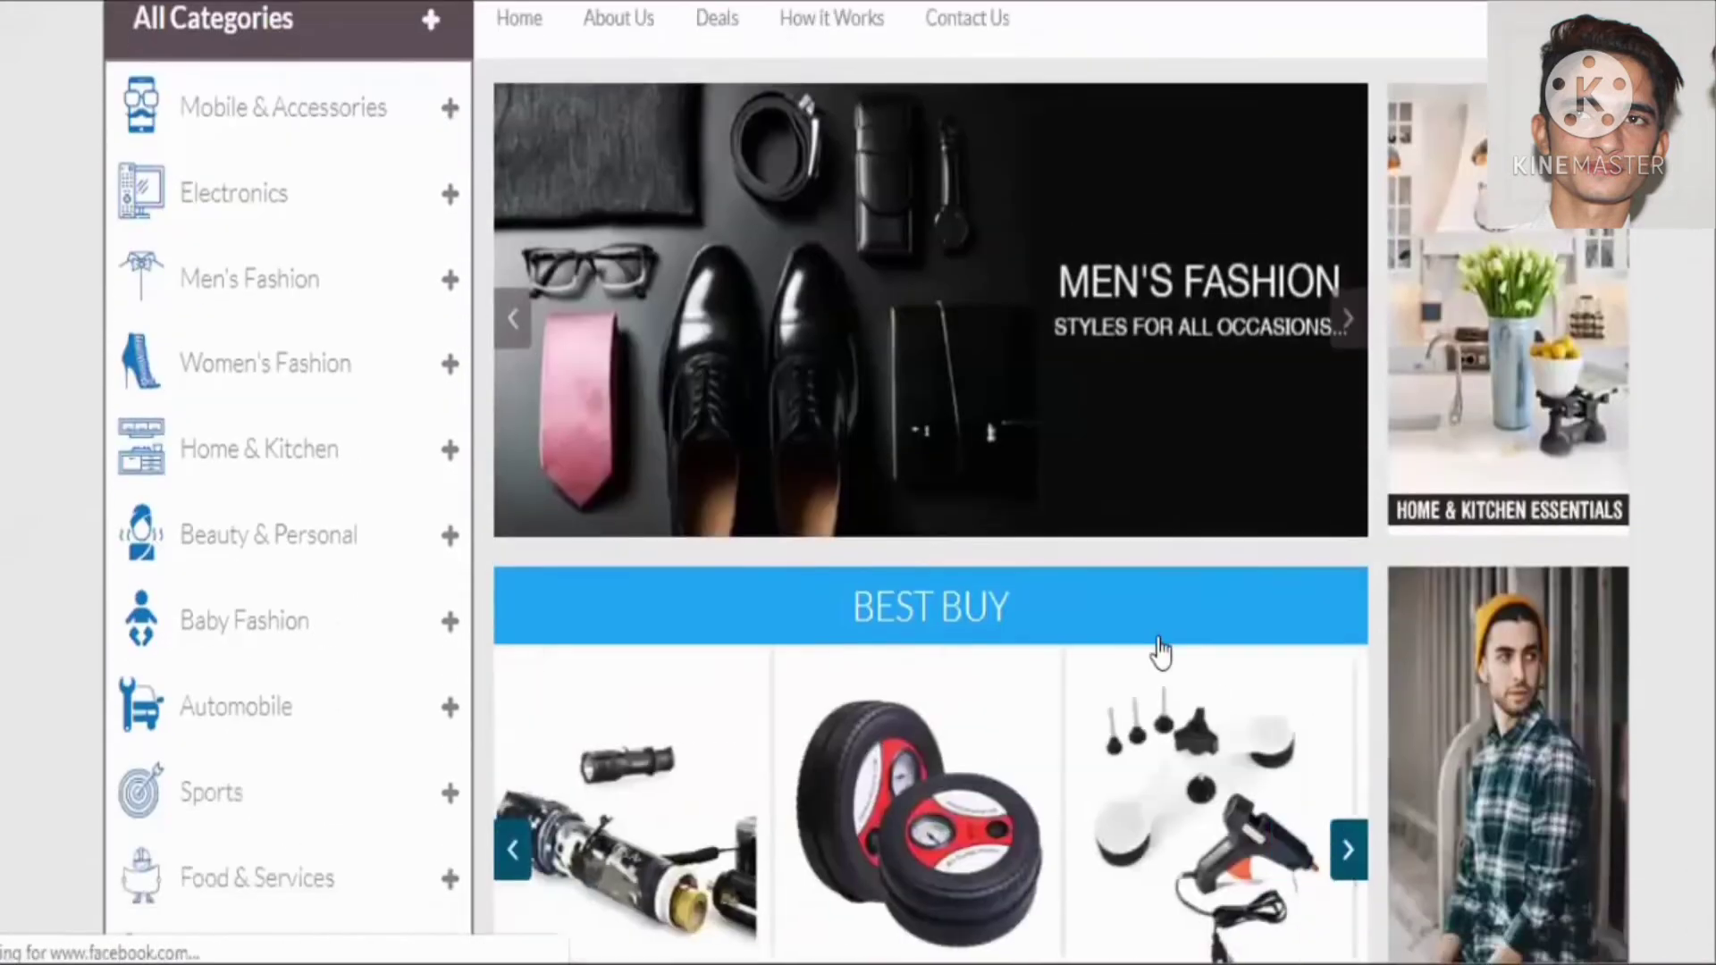
scroll(1160, 652, down, 2)
scroll(1160, 652, up, 4)
scroll(1160, 652, down, 3)
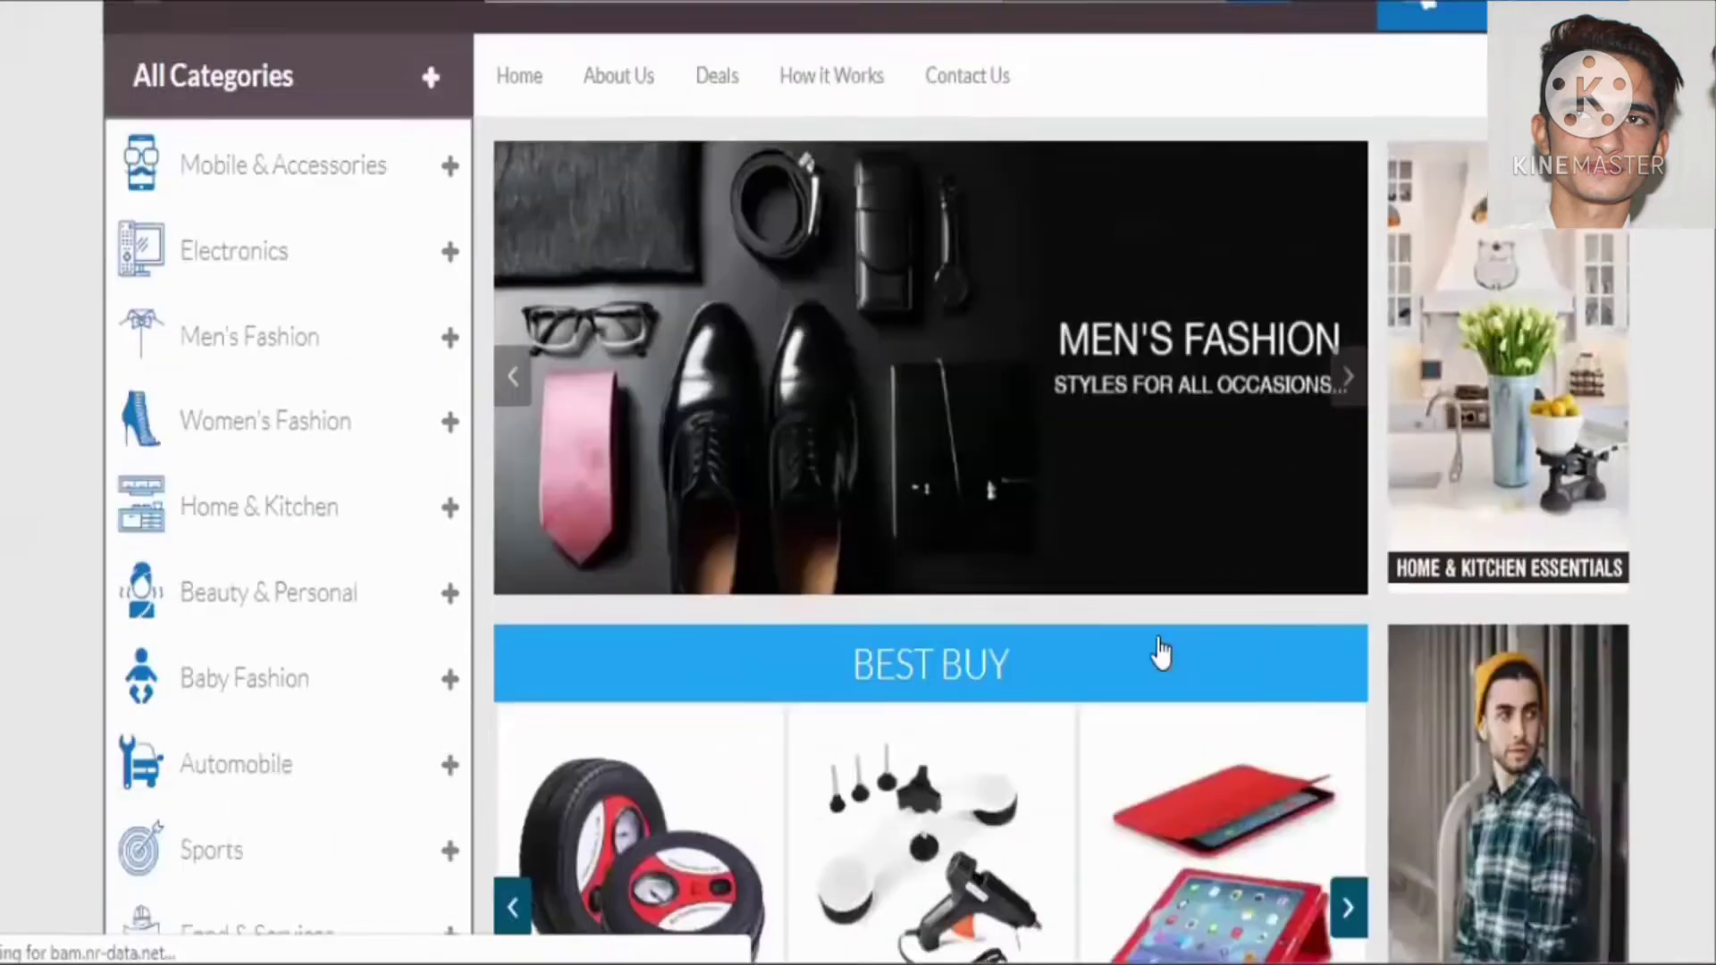
scroll(1160, 653, down, 7)
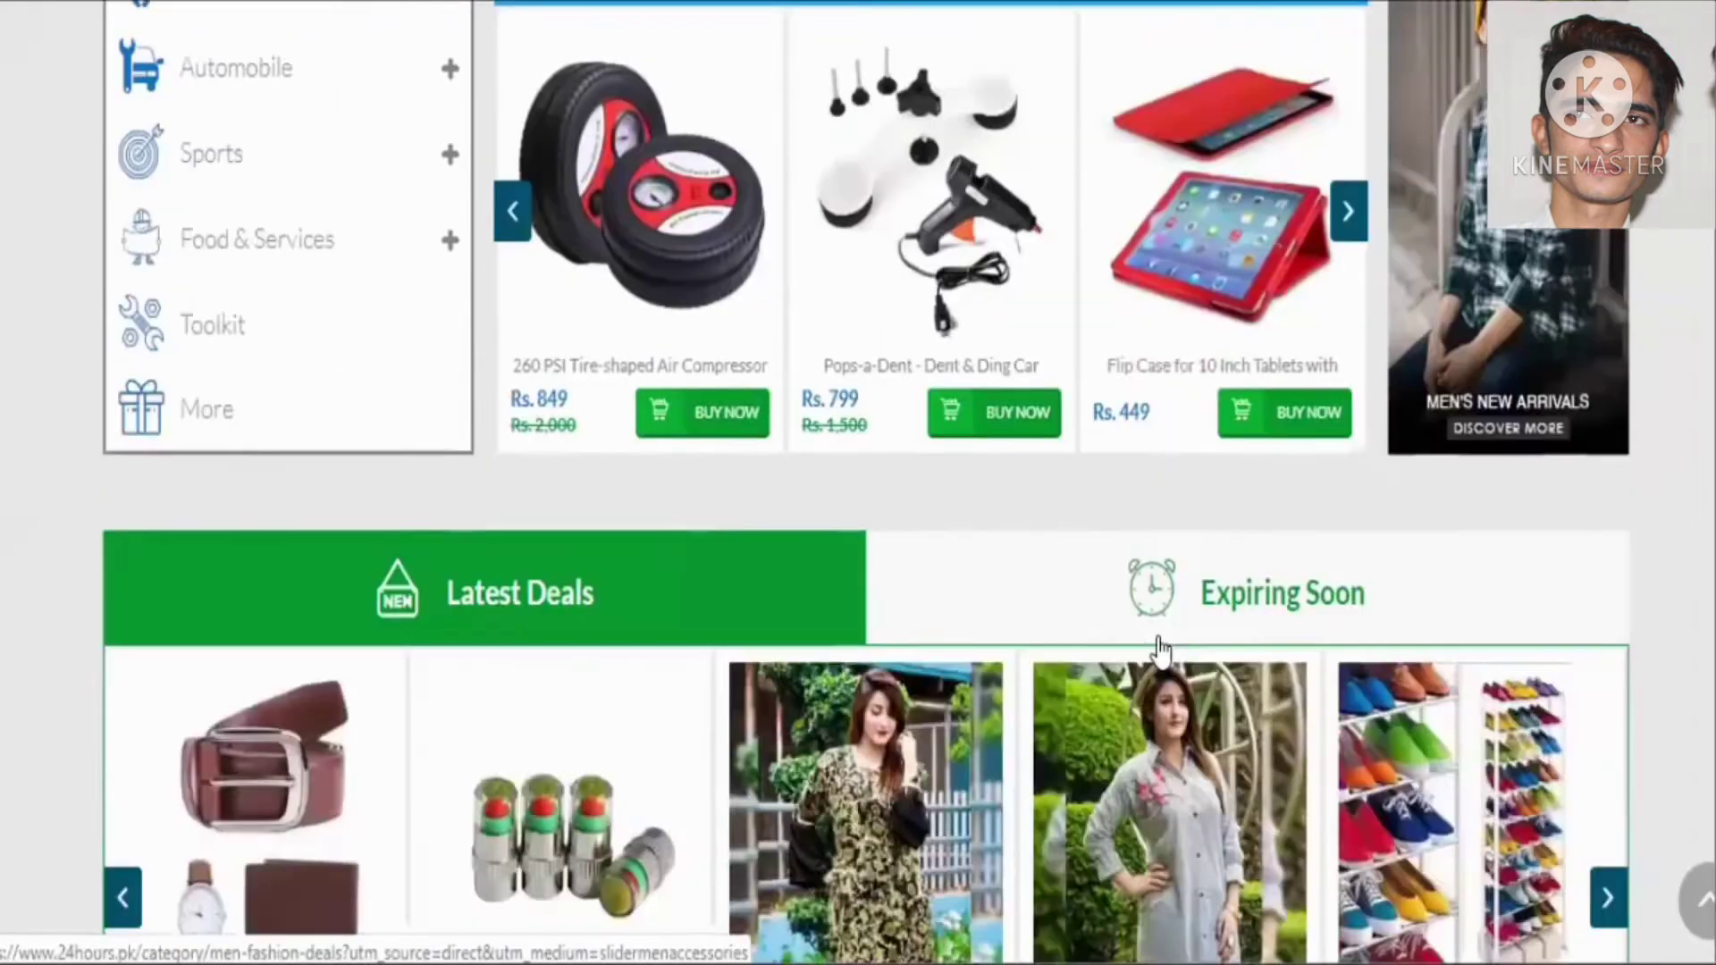
scroll(1158, 648, up, 10)
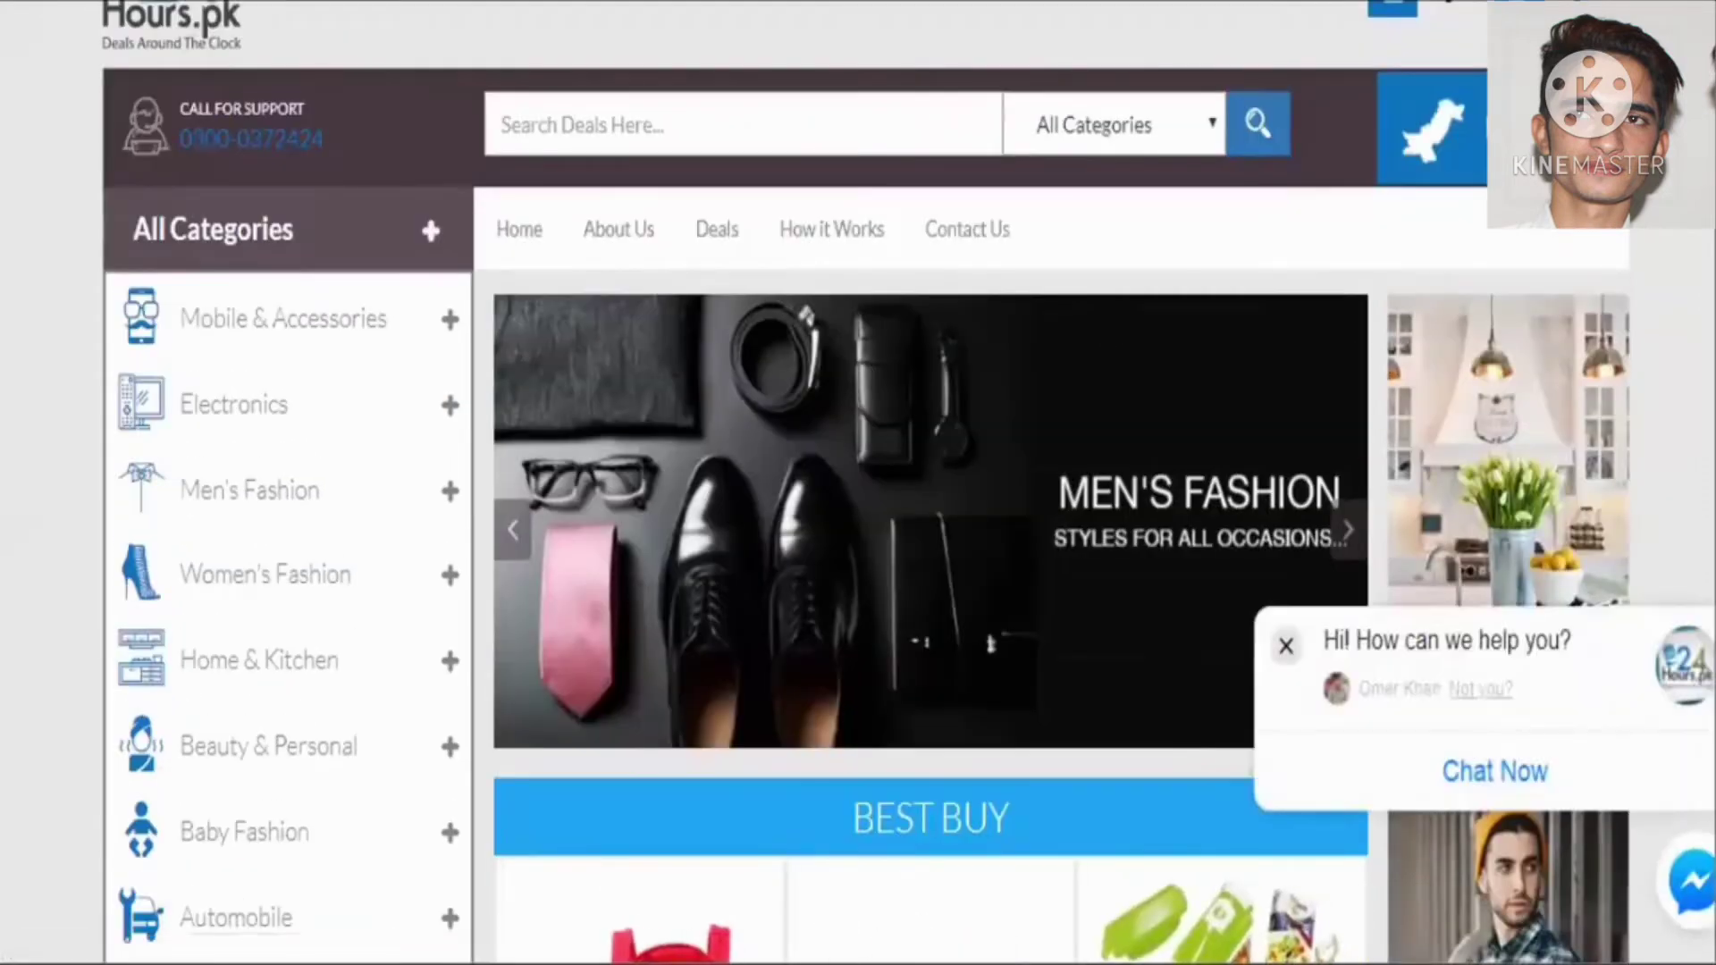
click(1525, 767)
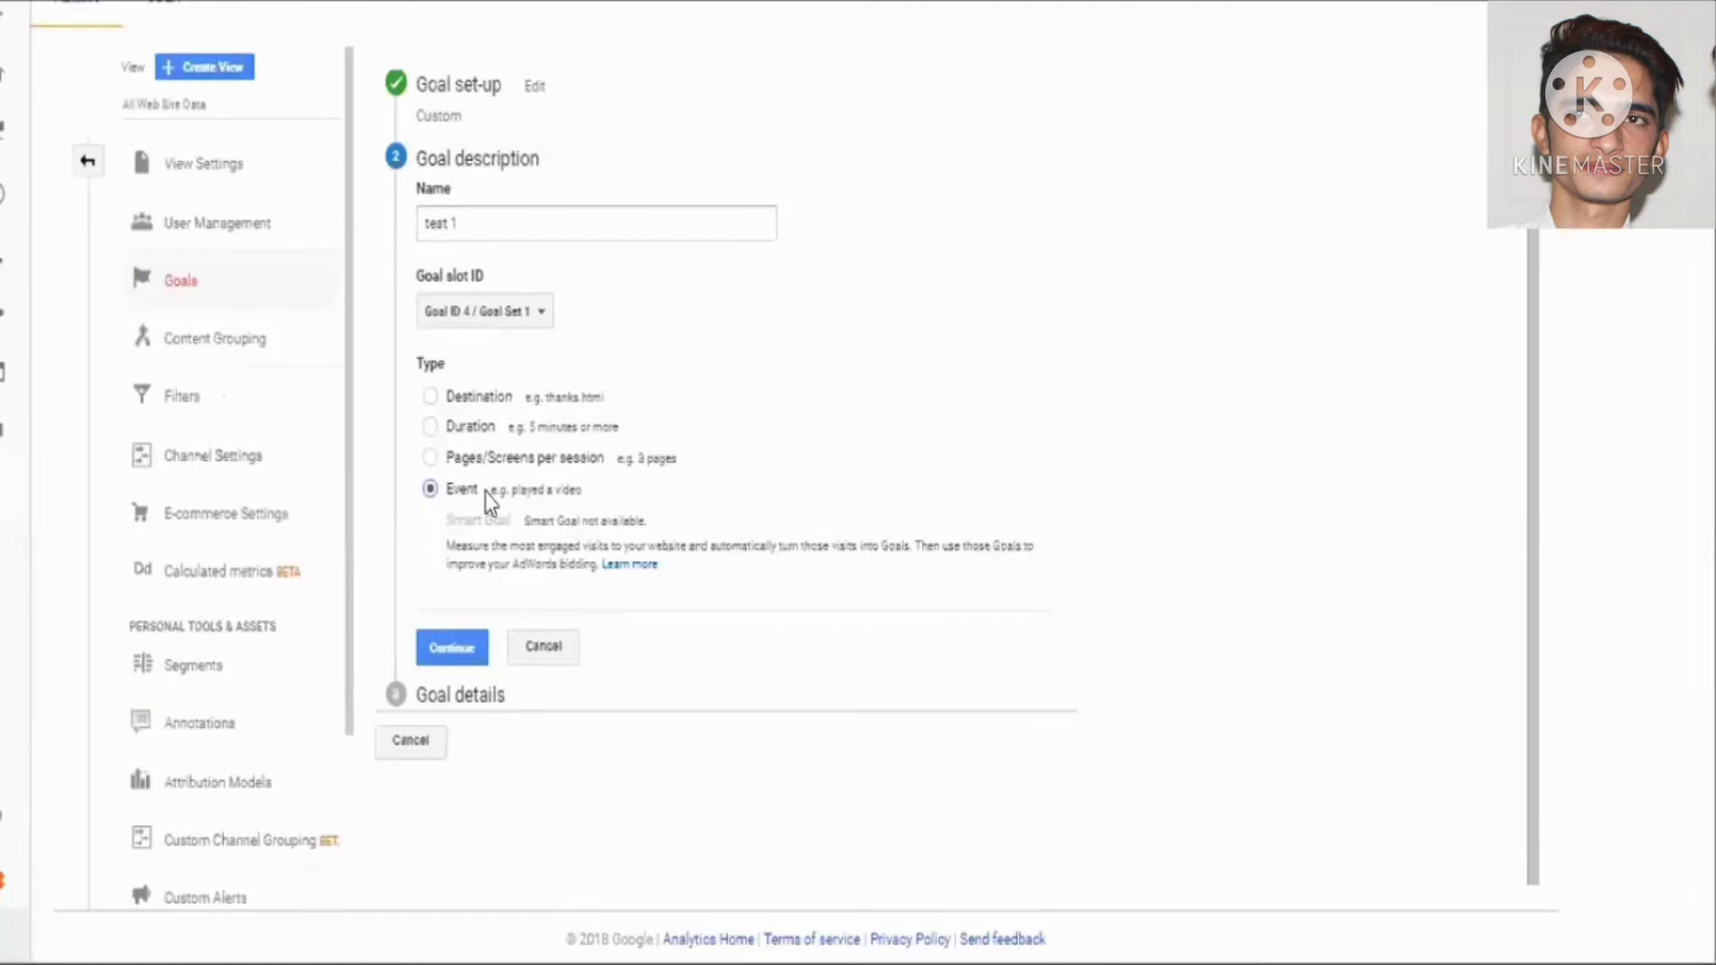
Step: Set the goal type to Destination and enter /thank-you/ as the destination page
click(544, 394)
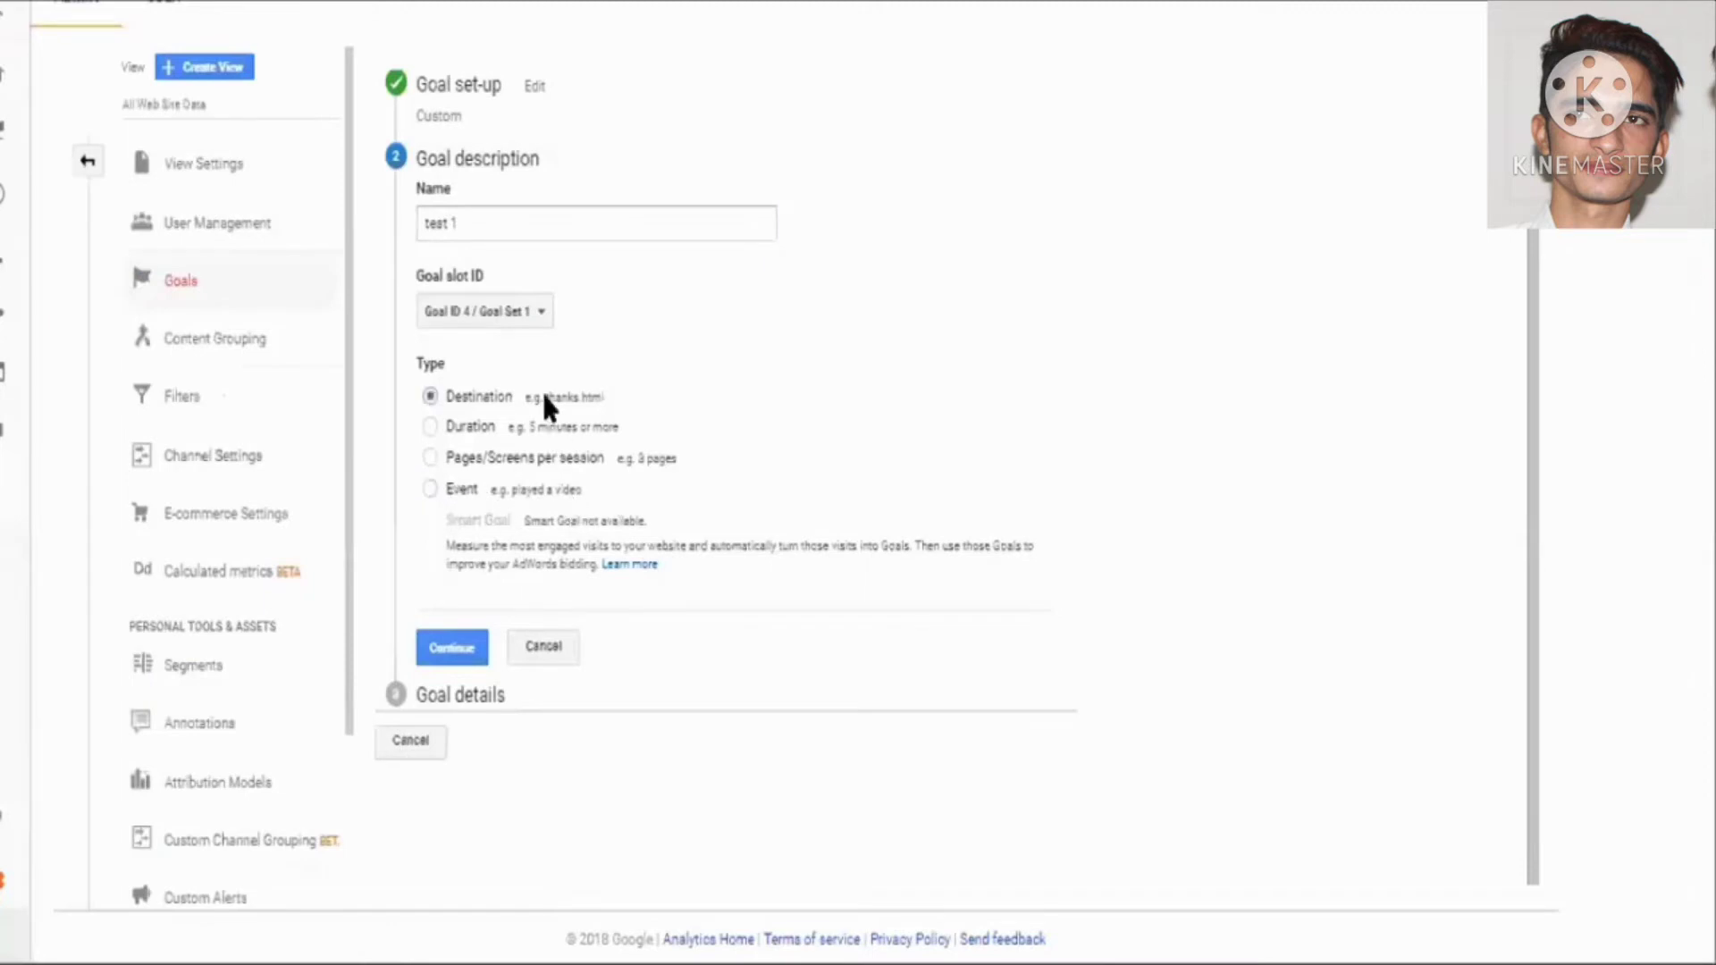
click(427, 651)
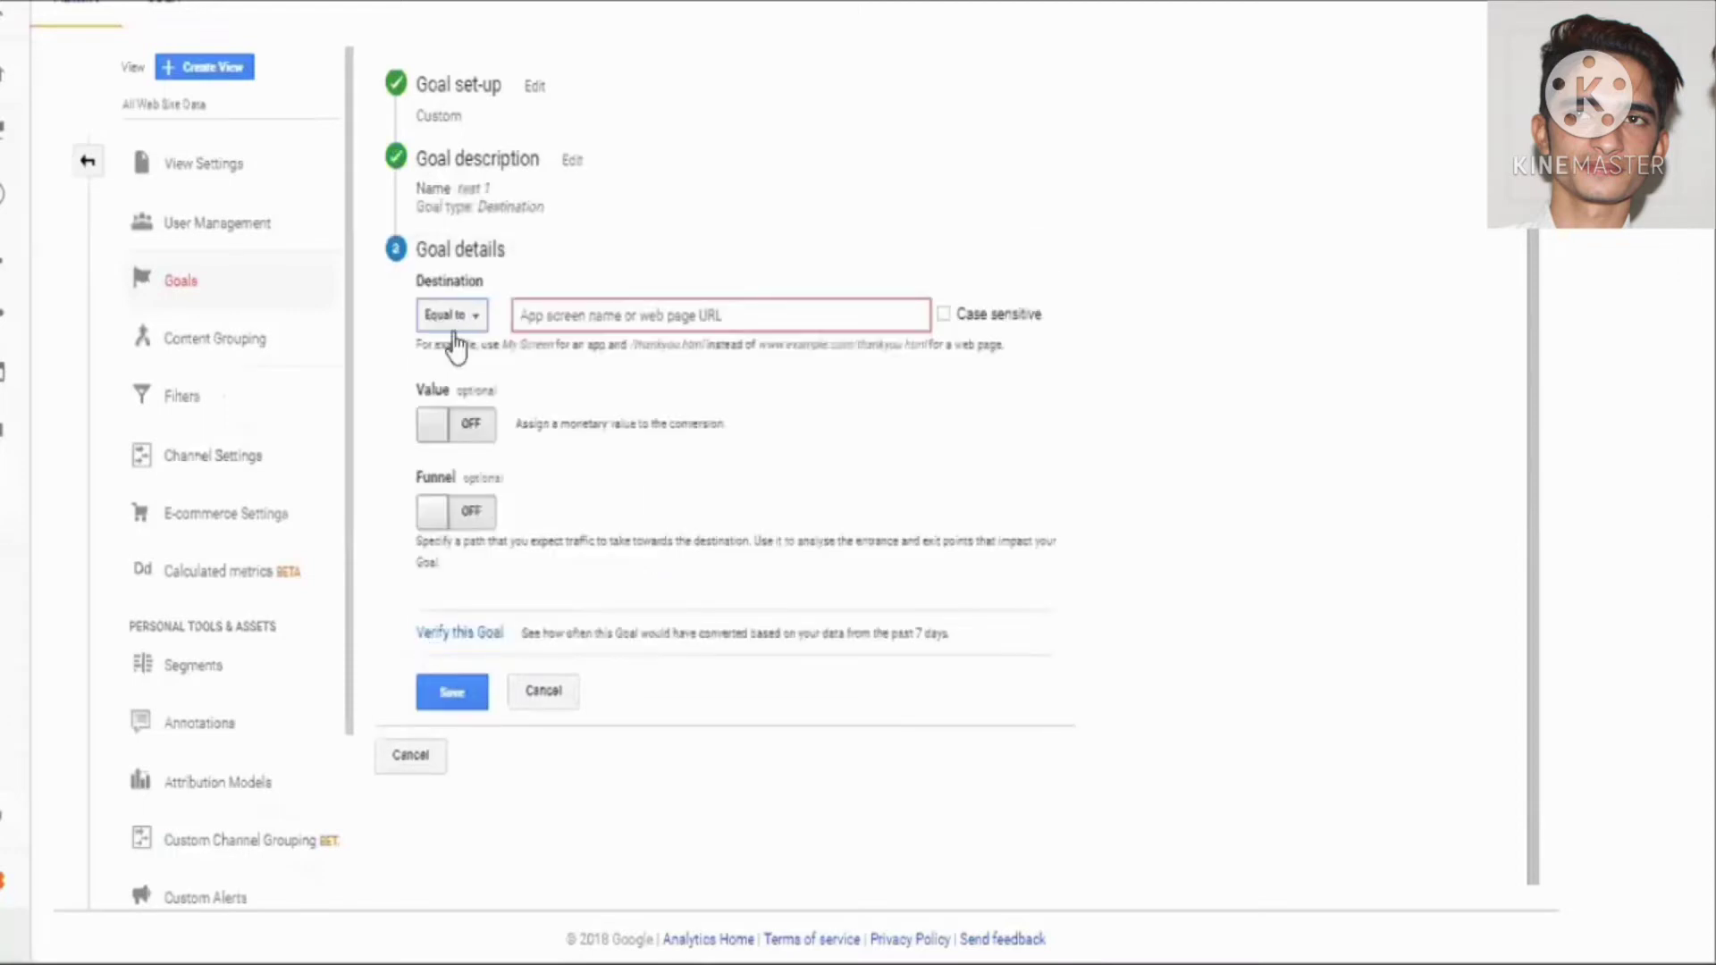
click(564, 311)
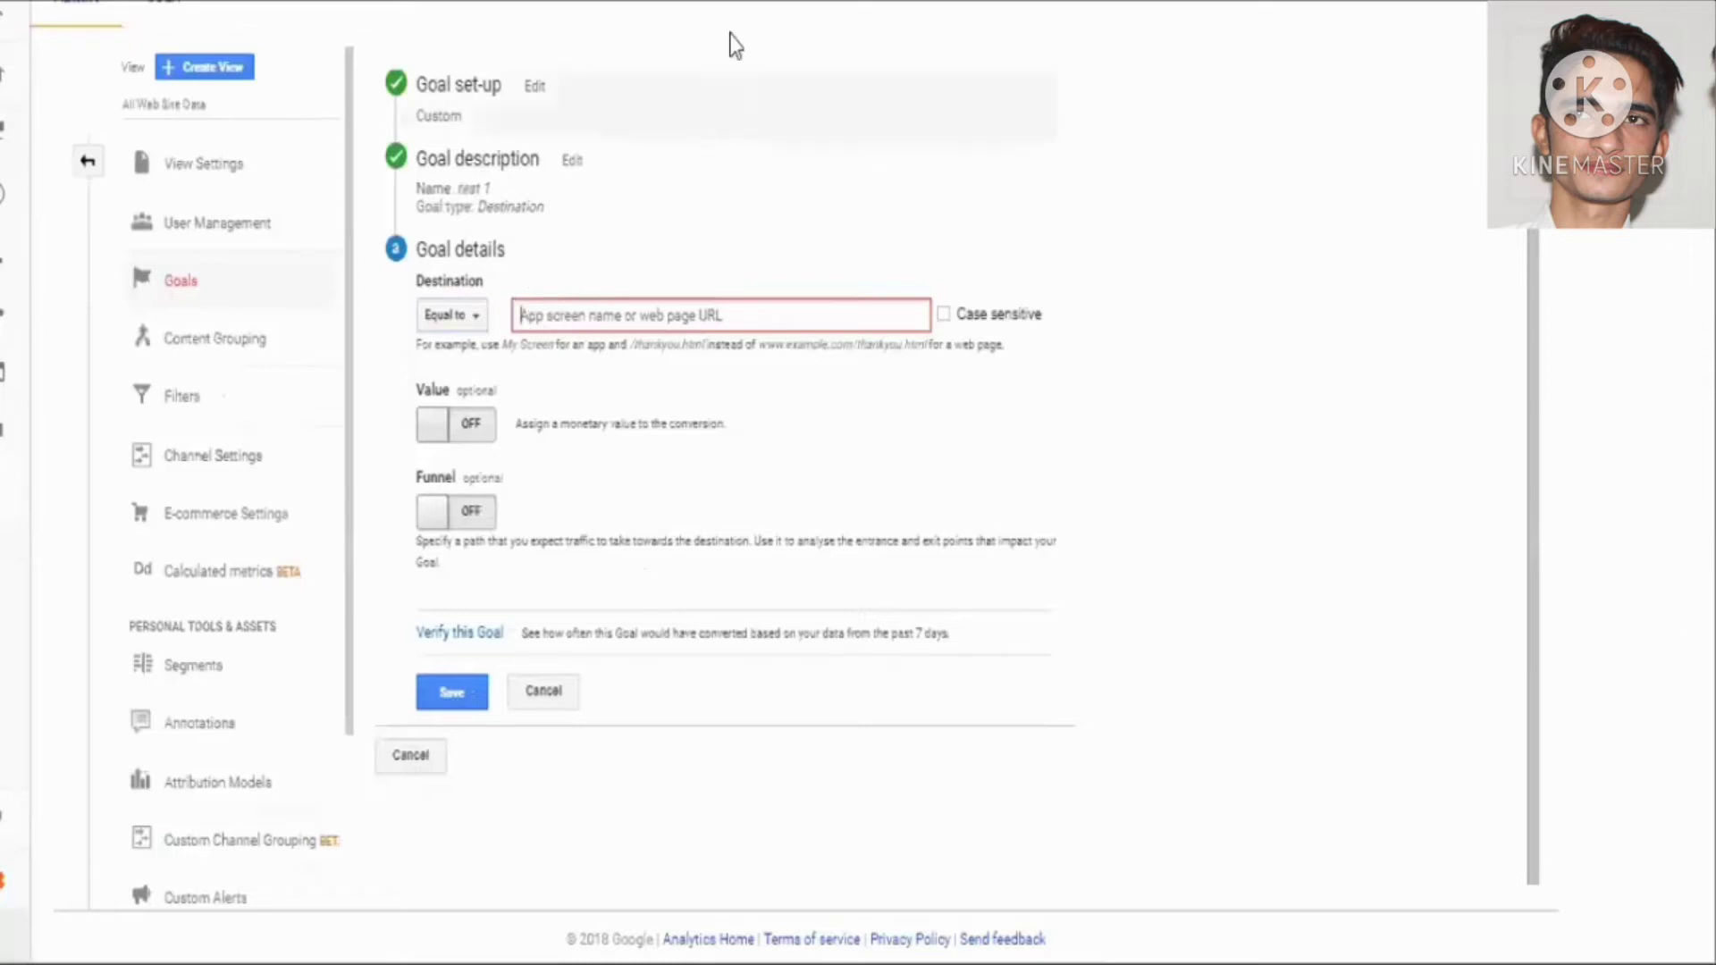
text(/t)
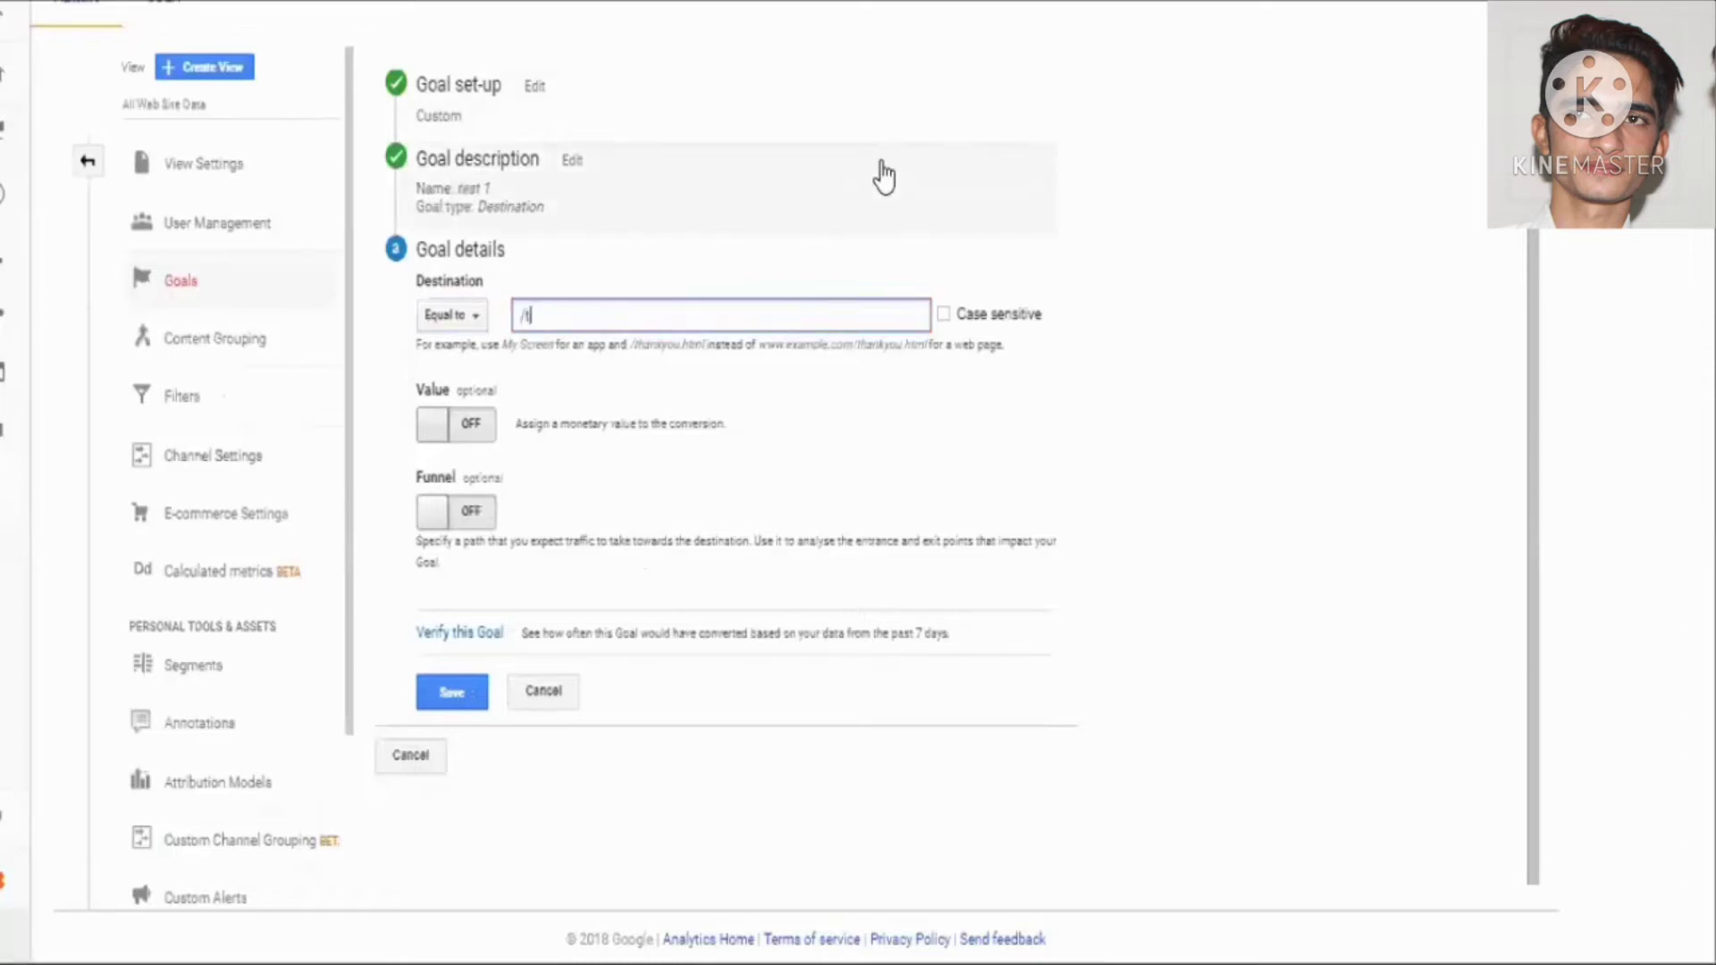
text(hank)
text(-yoi)
text(u/)
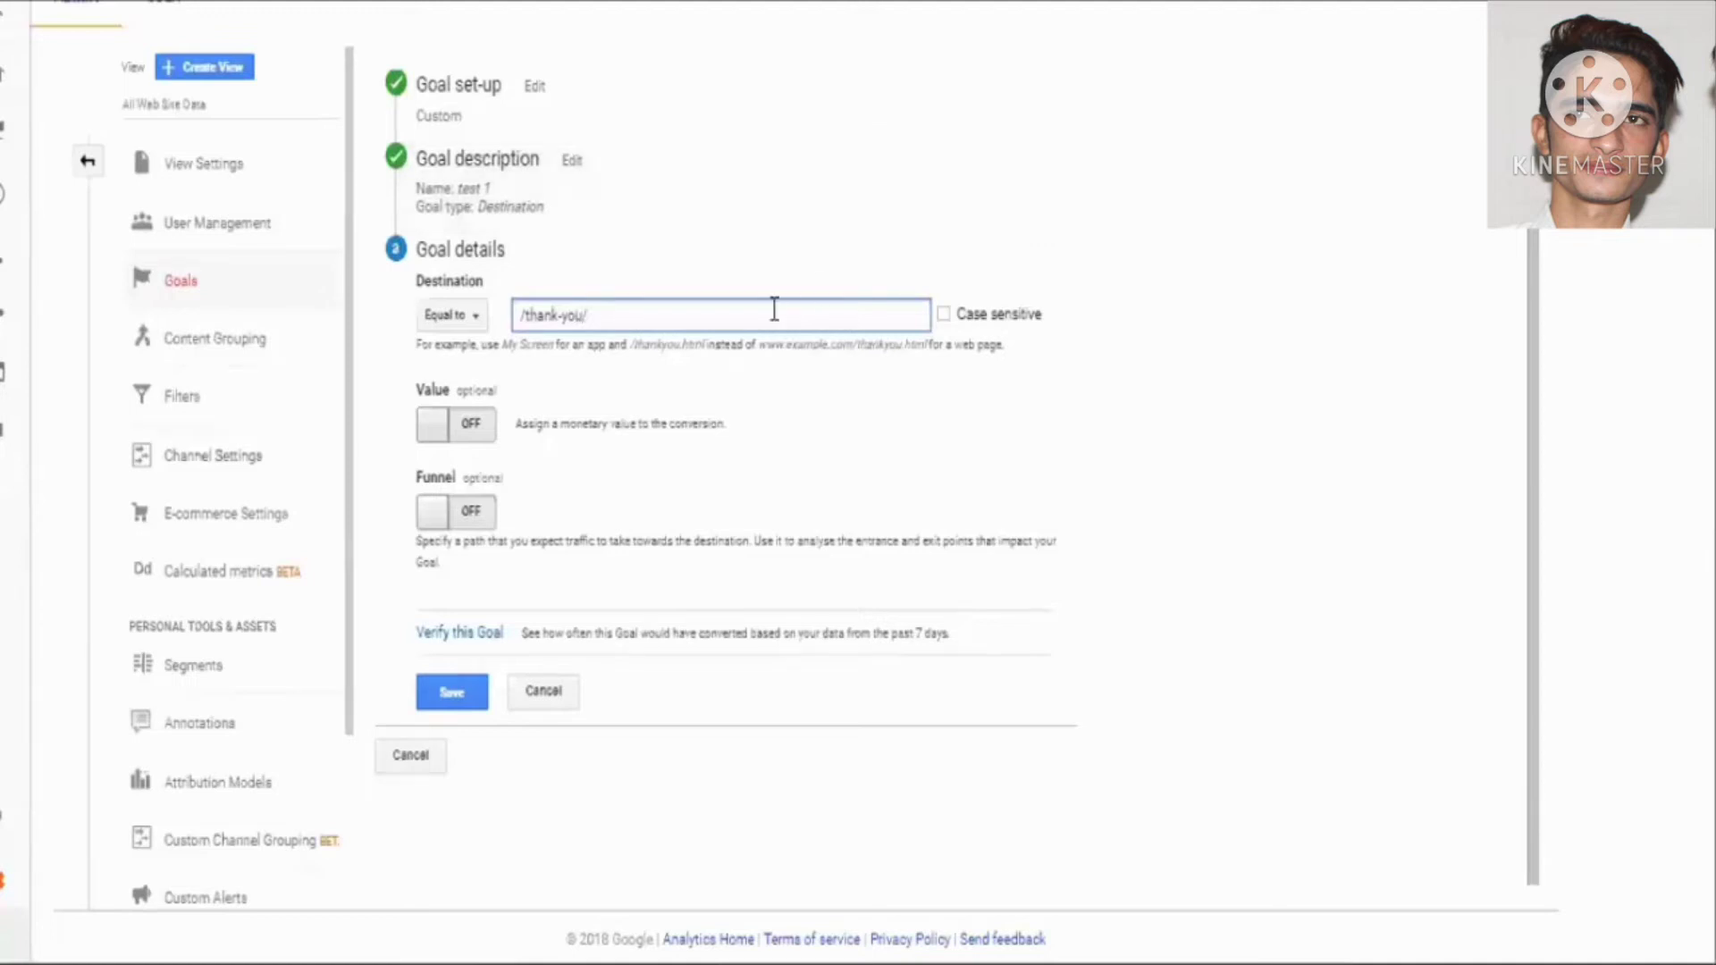
Step: Try the Begins with and Regular expression match types for the destination, and set it back to Equal to
drag(716, 307, 510, 337)
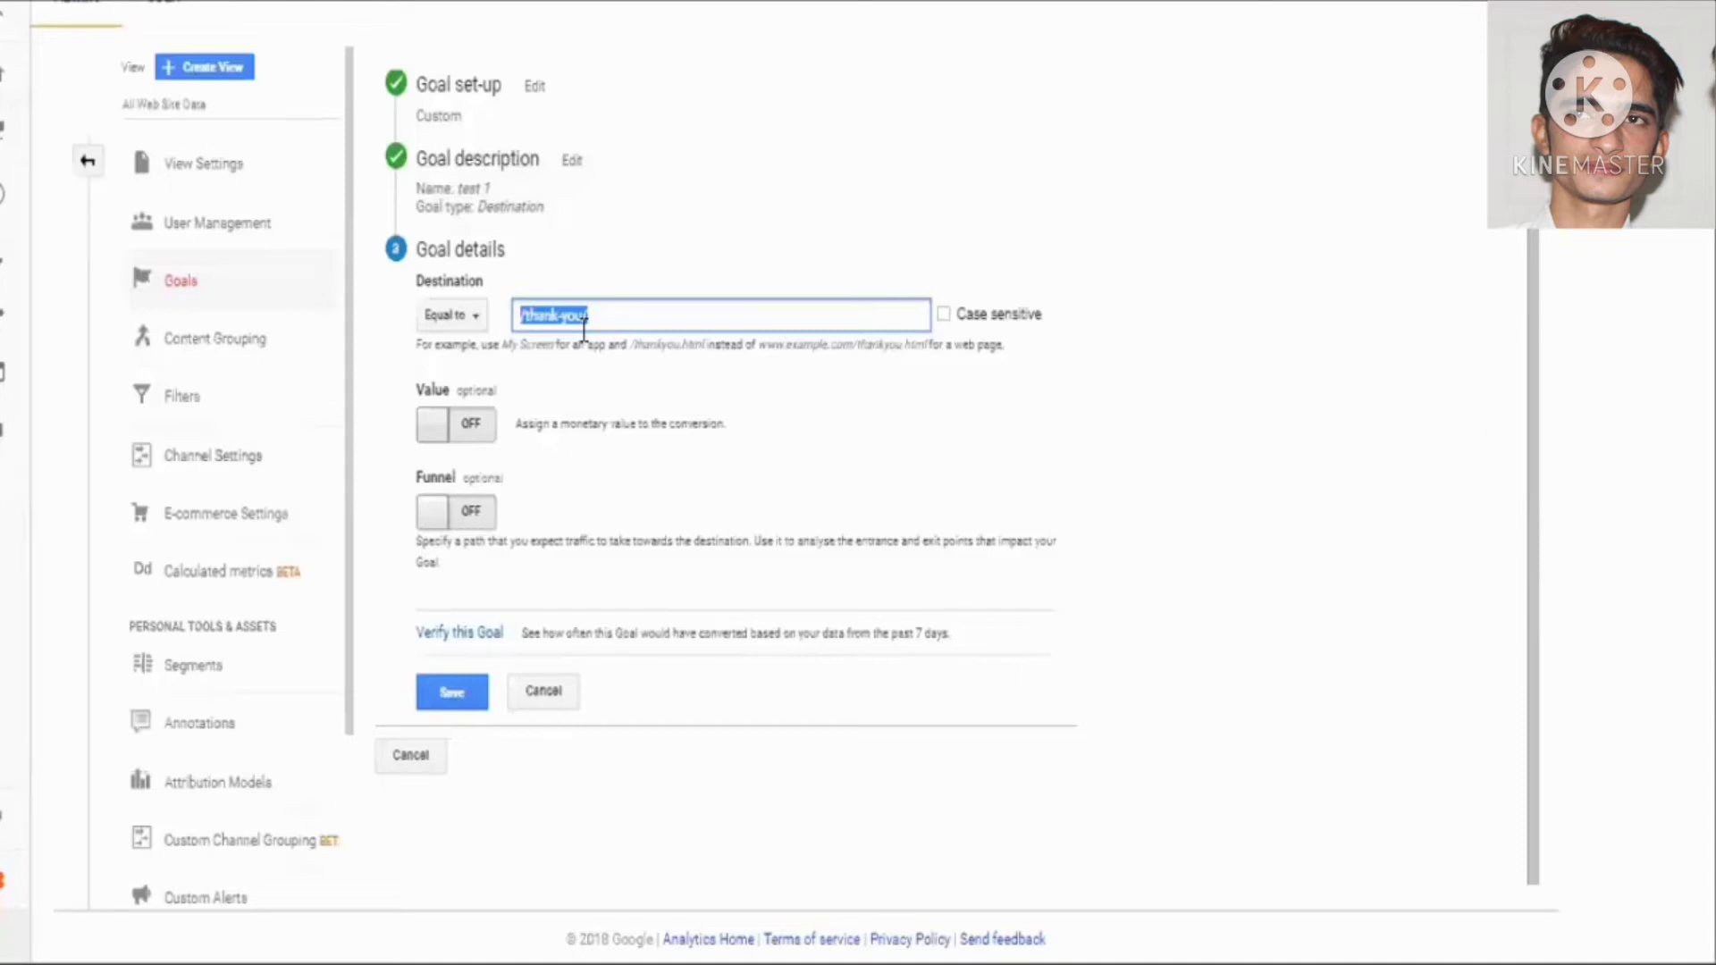
click(472, 317)
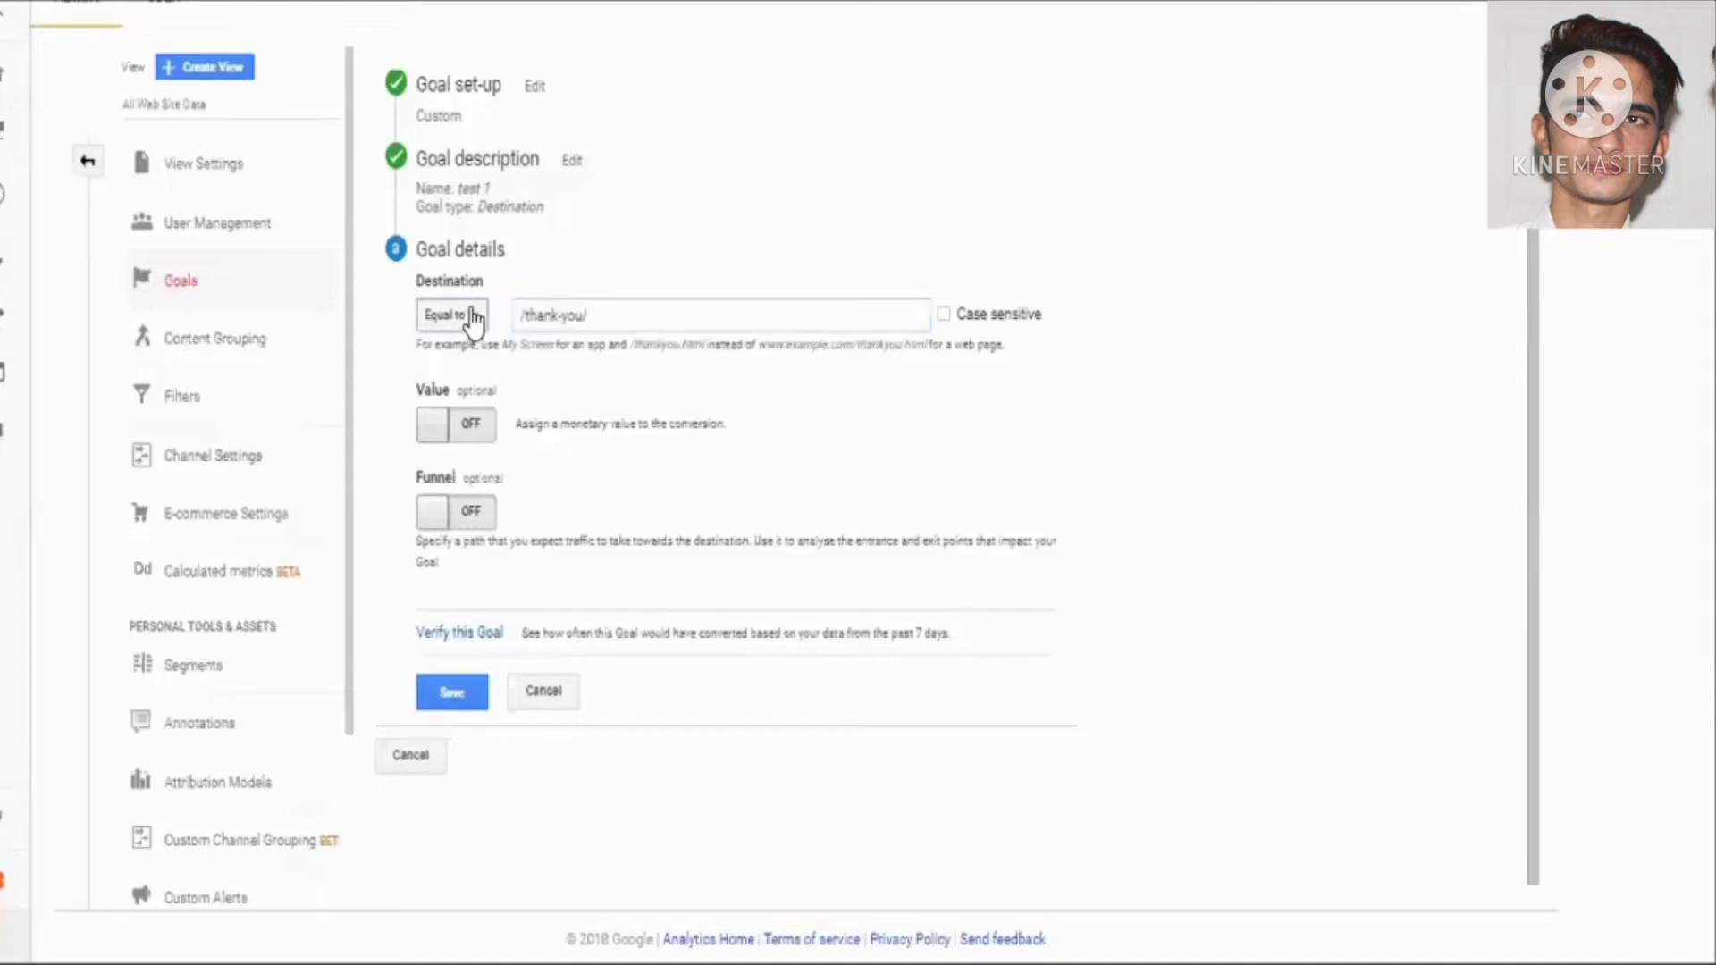
click(470, 396)
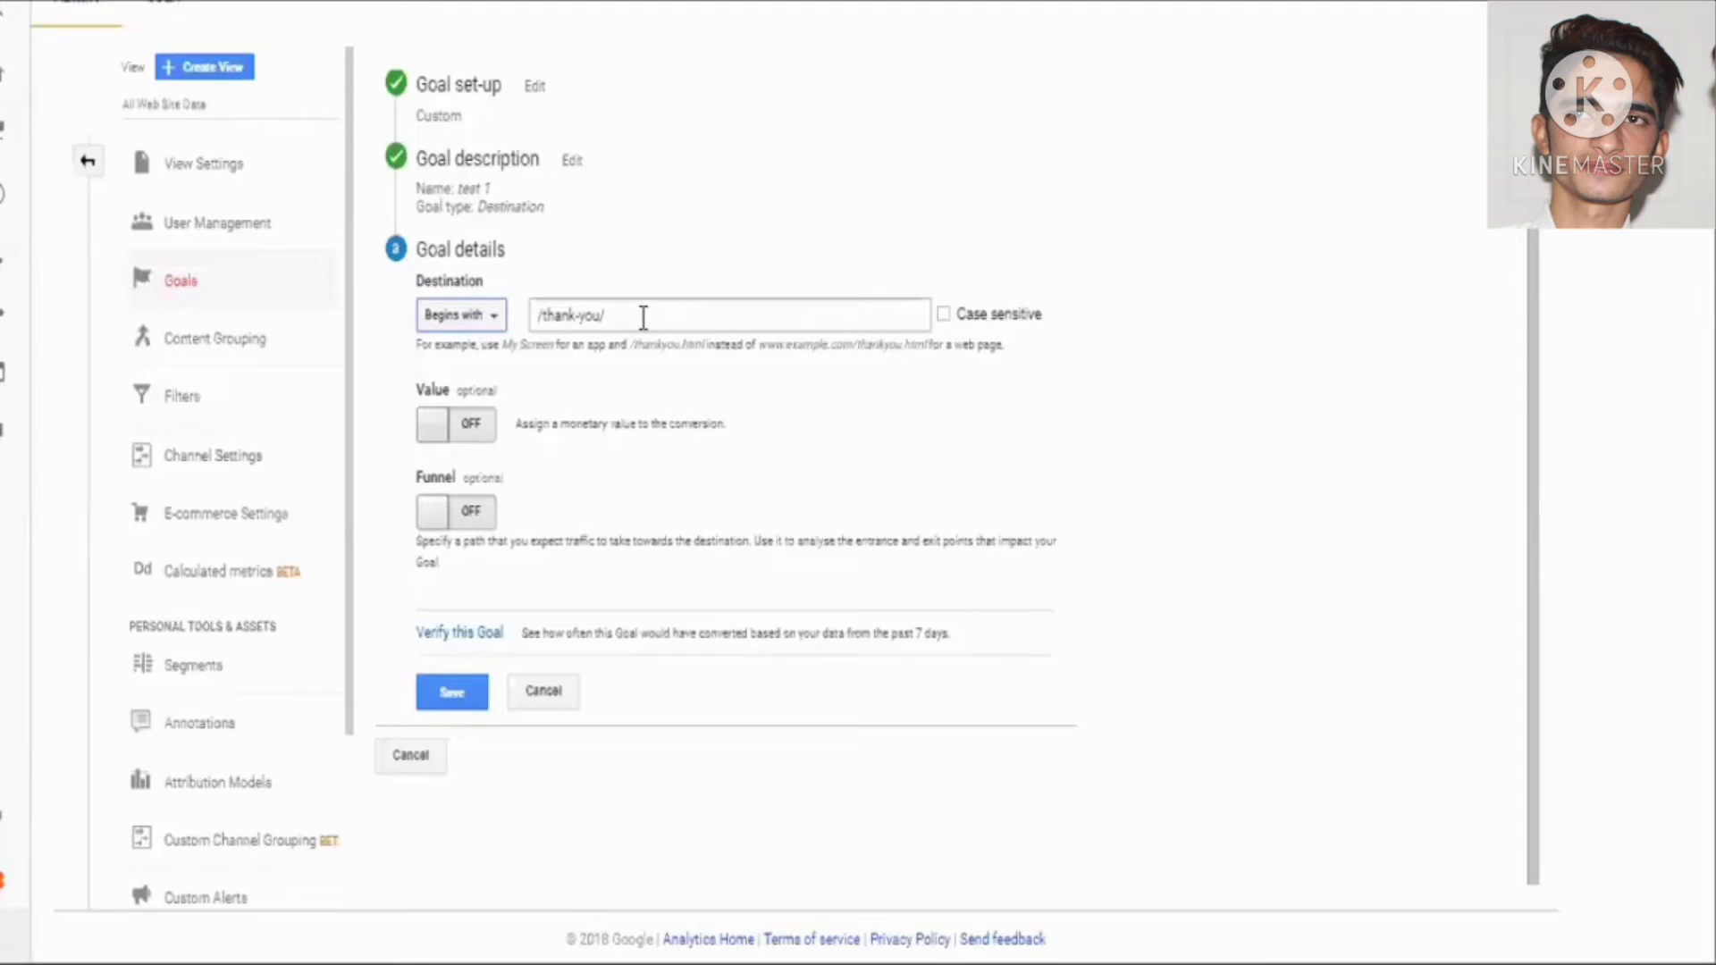
click(490, 324)
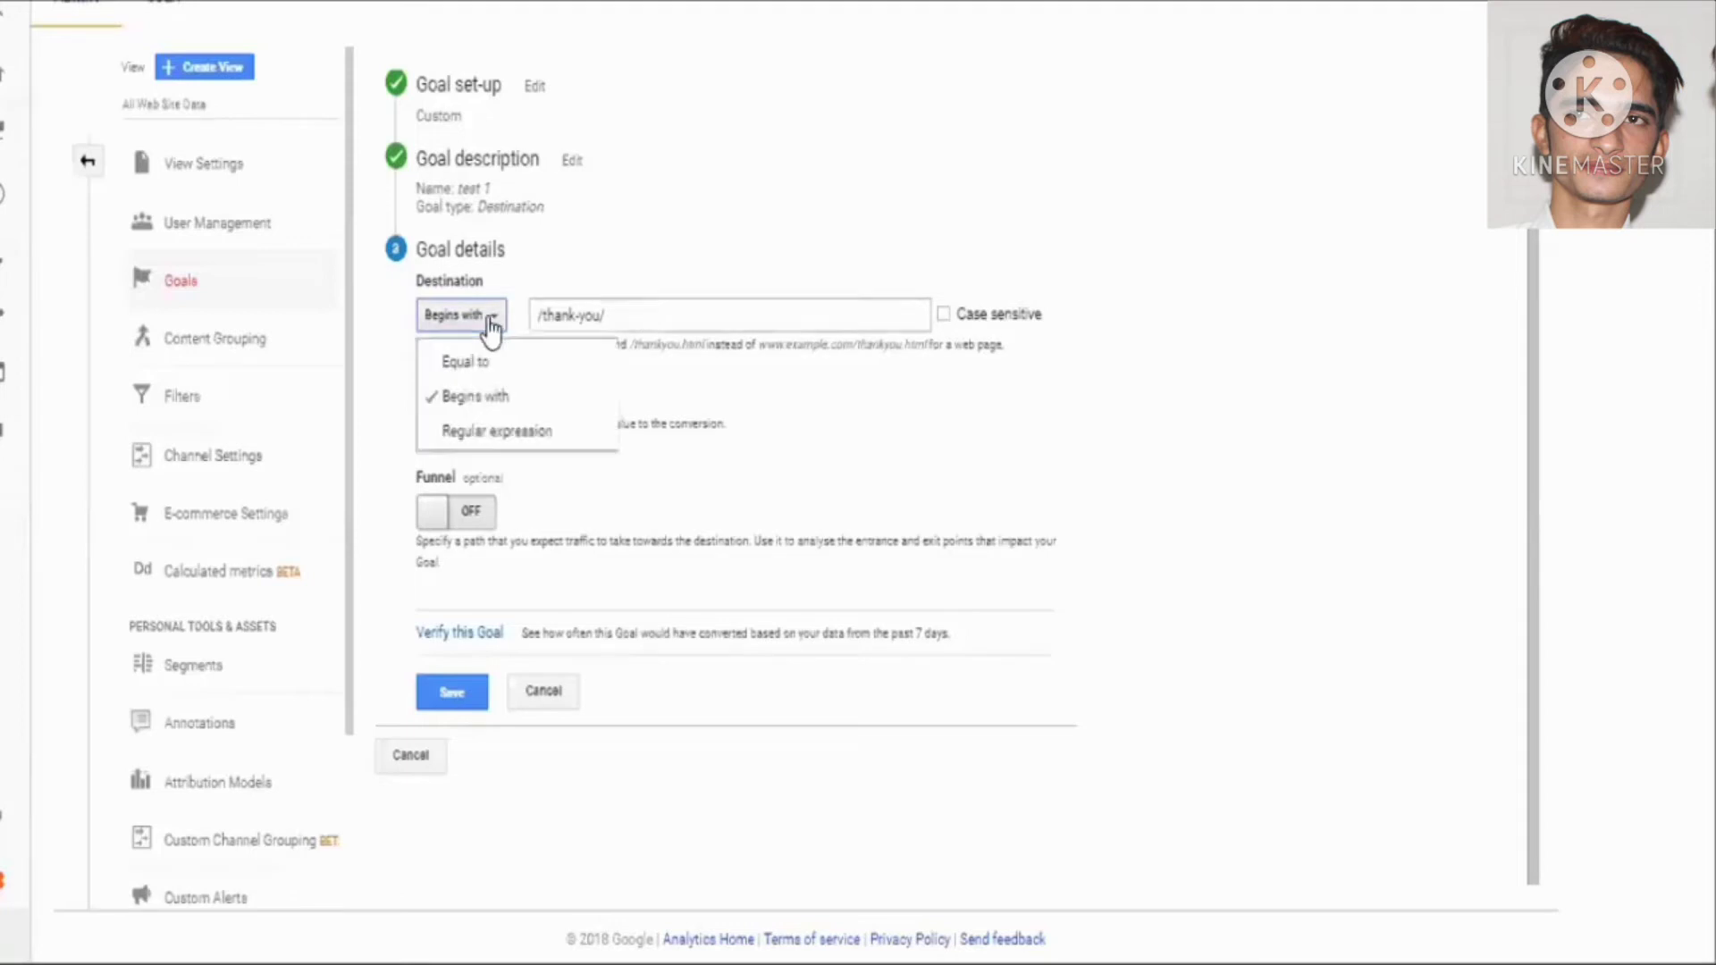
click(534, 431)
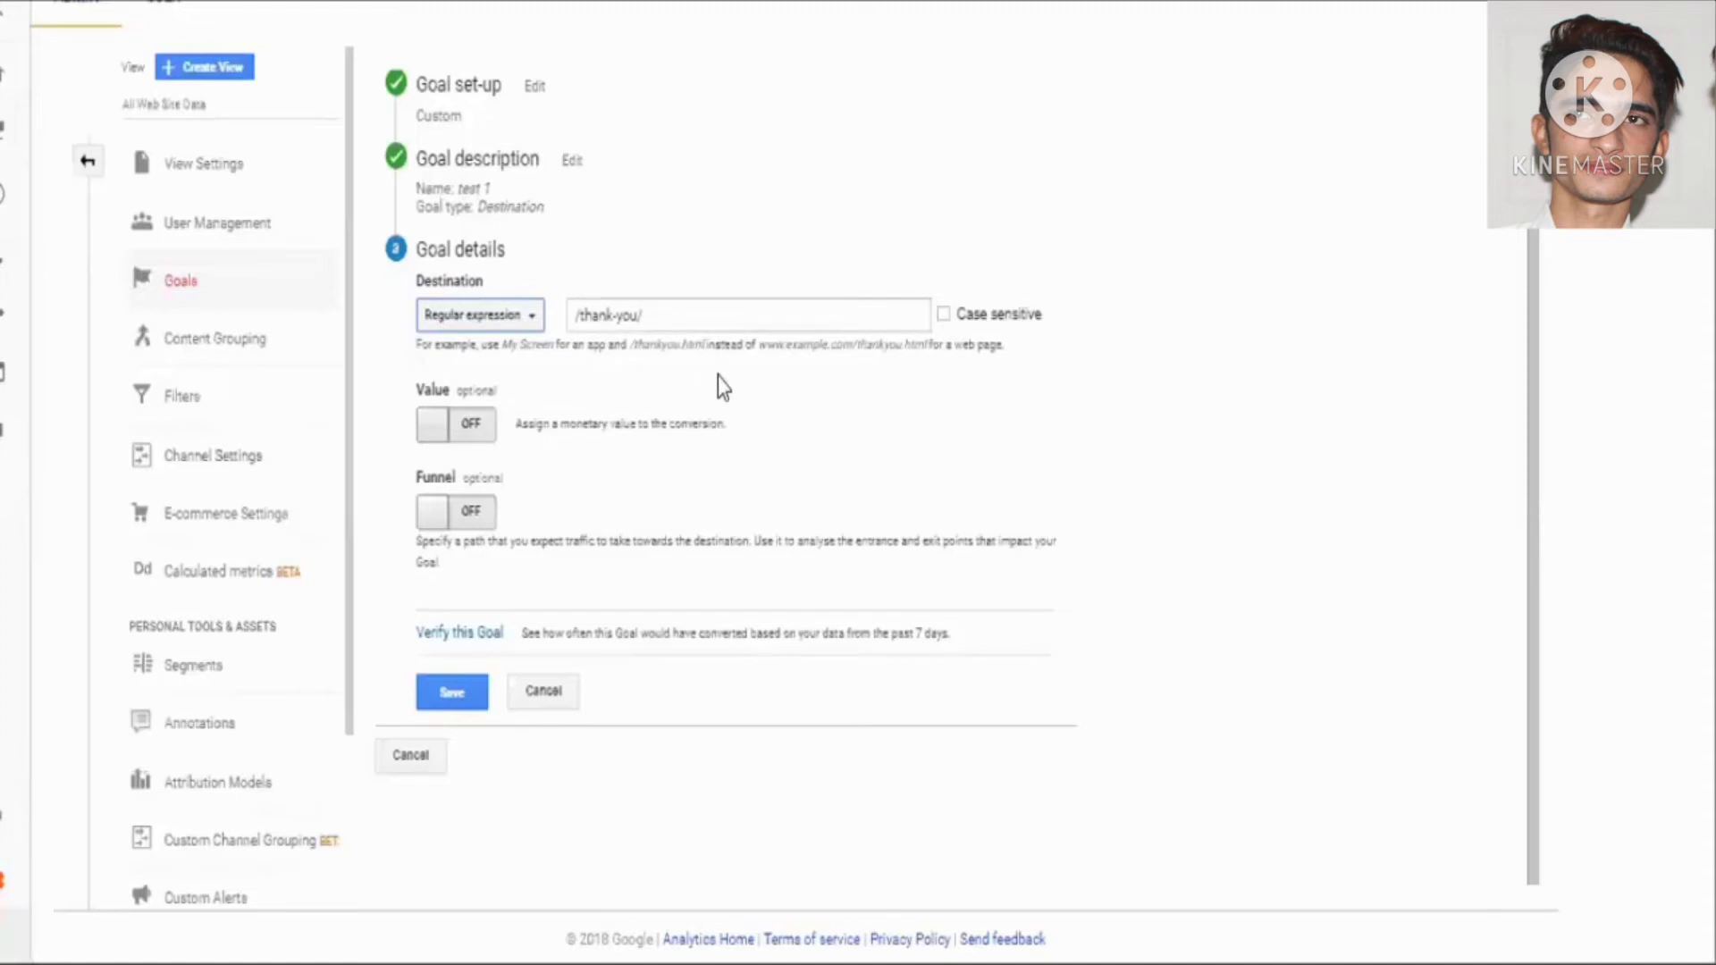
triple_click(651, 317)
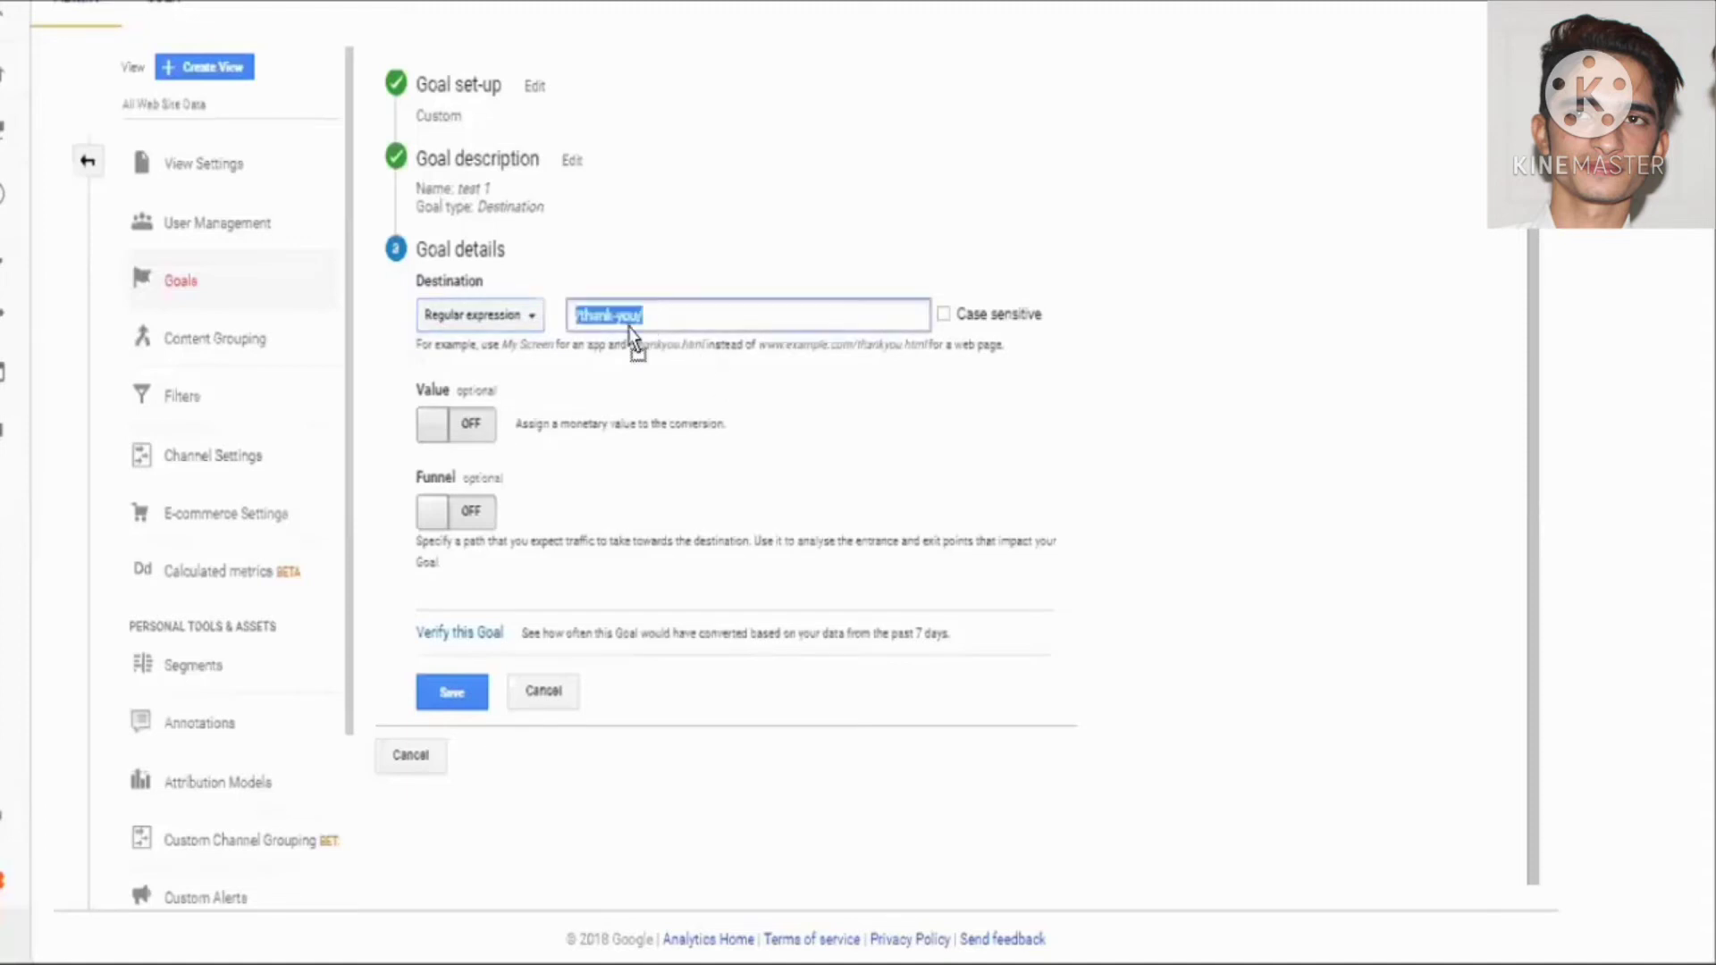
click(525, 318)
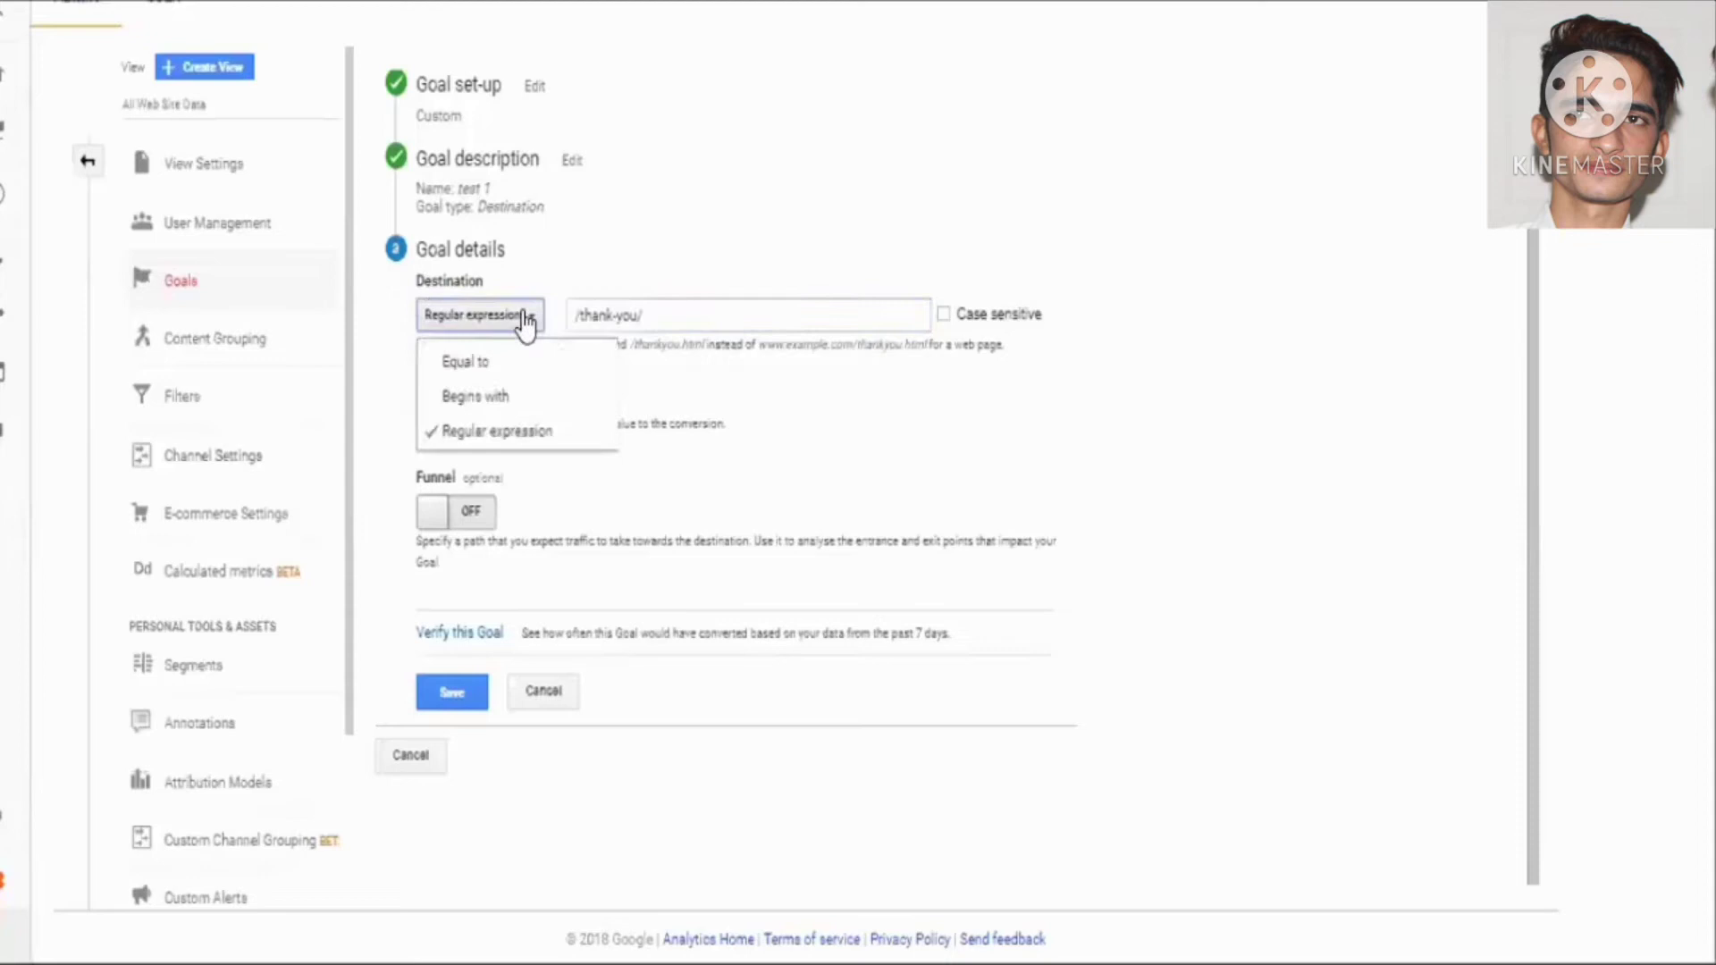
click(478, 358)
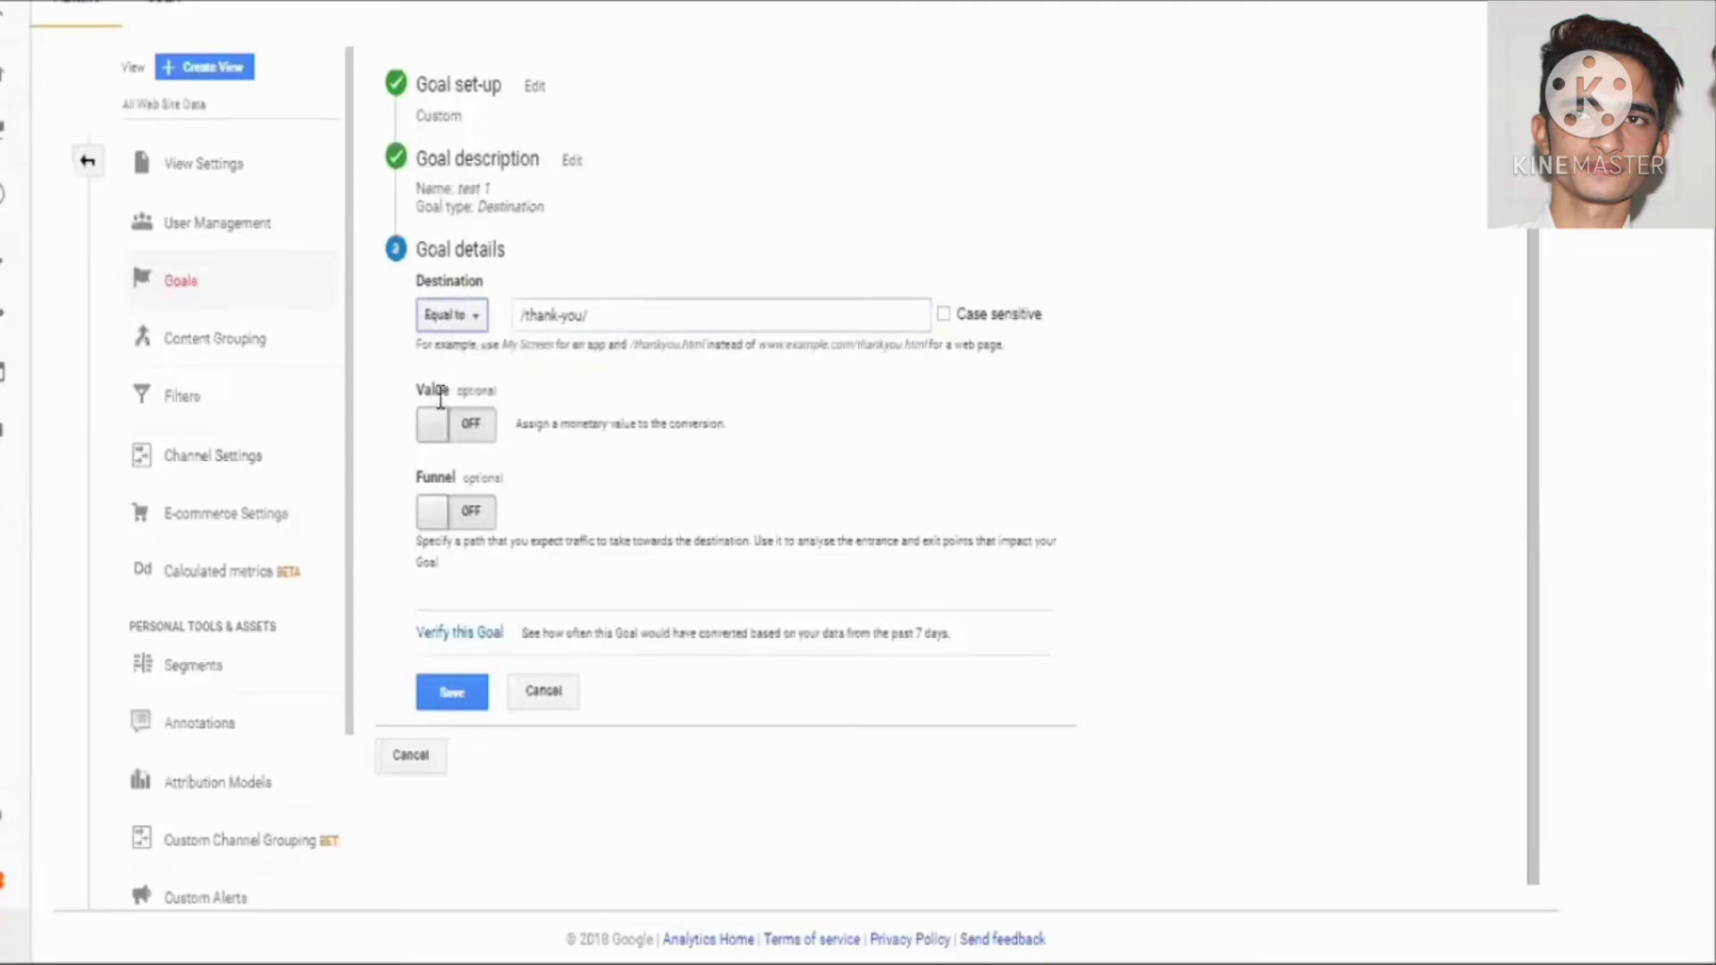
Step: Turn on the optional goal value and funnel settings to inspect their fields, and switch both off again
drag(544, 424, 776, 543)
click(643, 423)
click(483, 427)
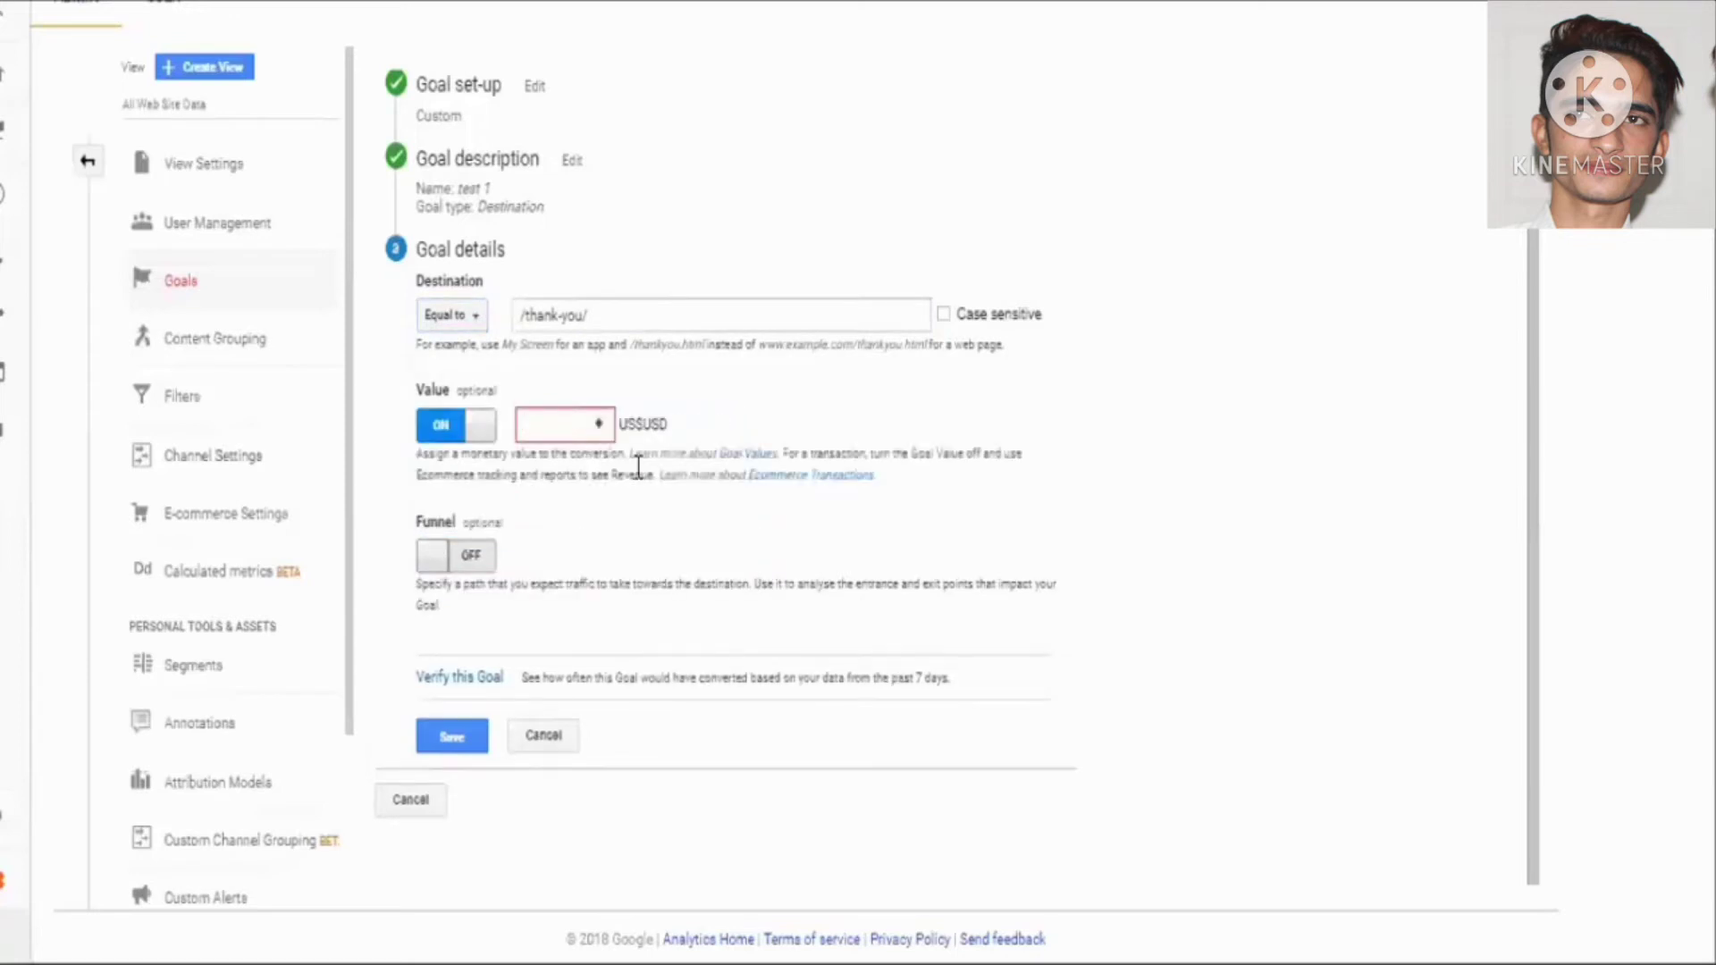
click(491, 447)
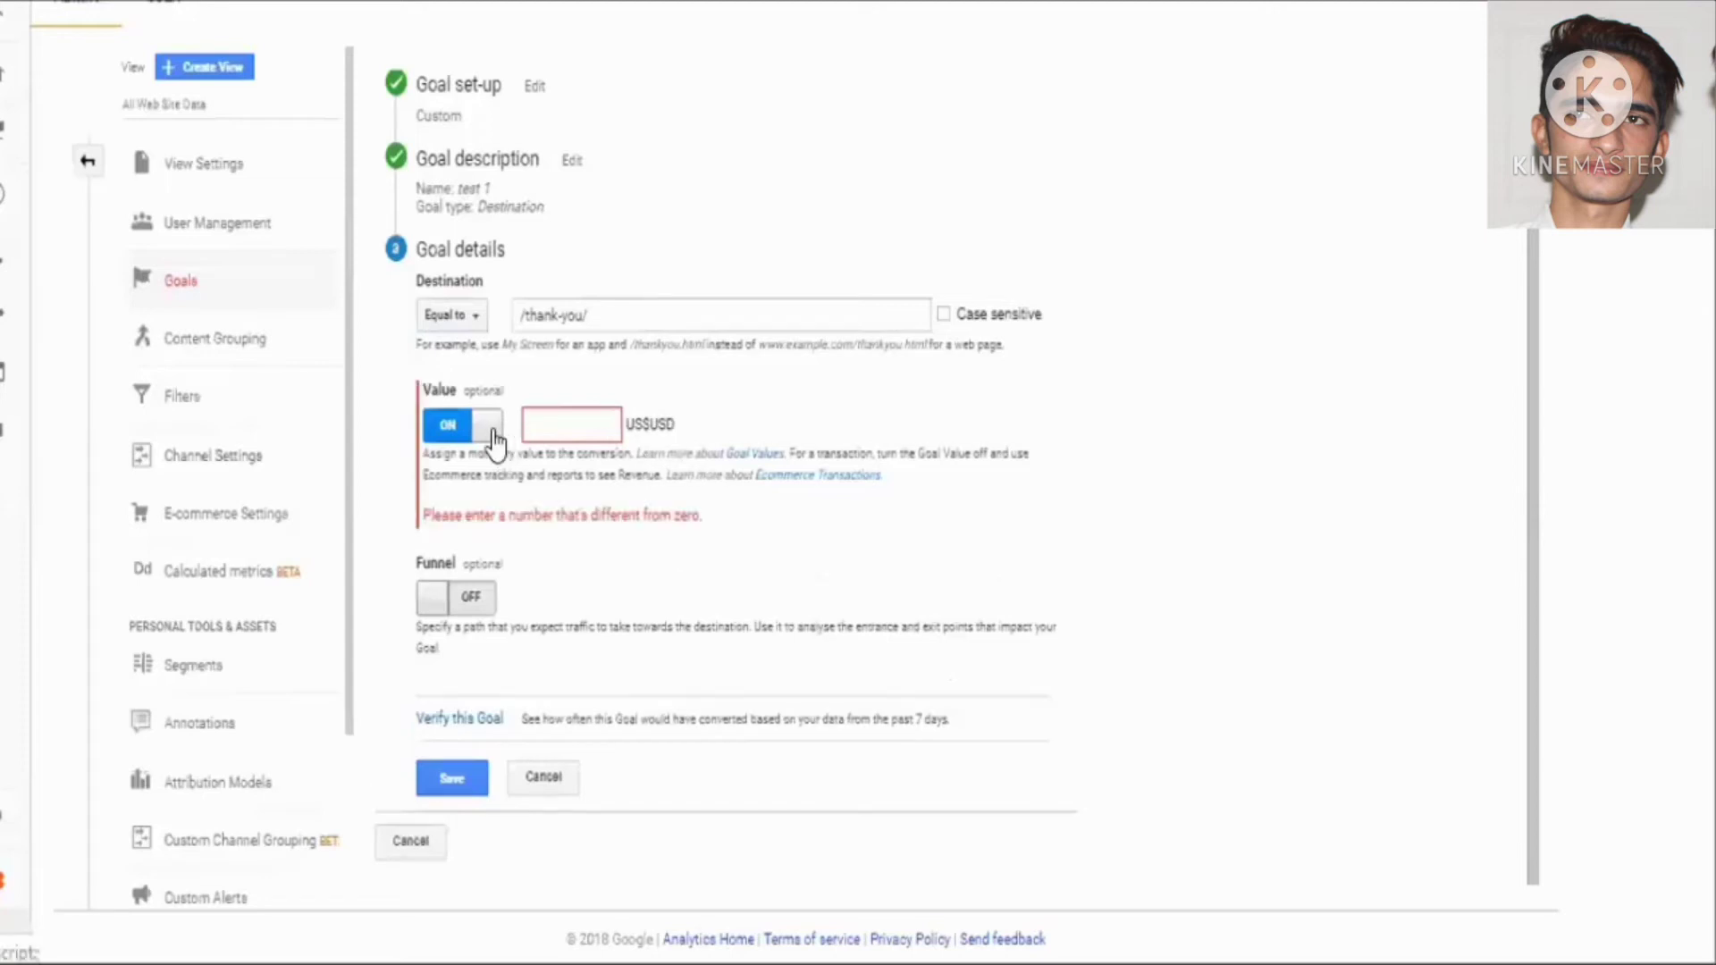
click(483, 597)
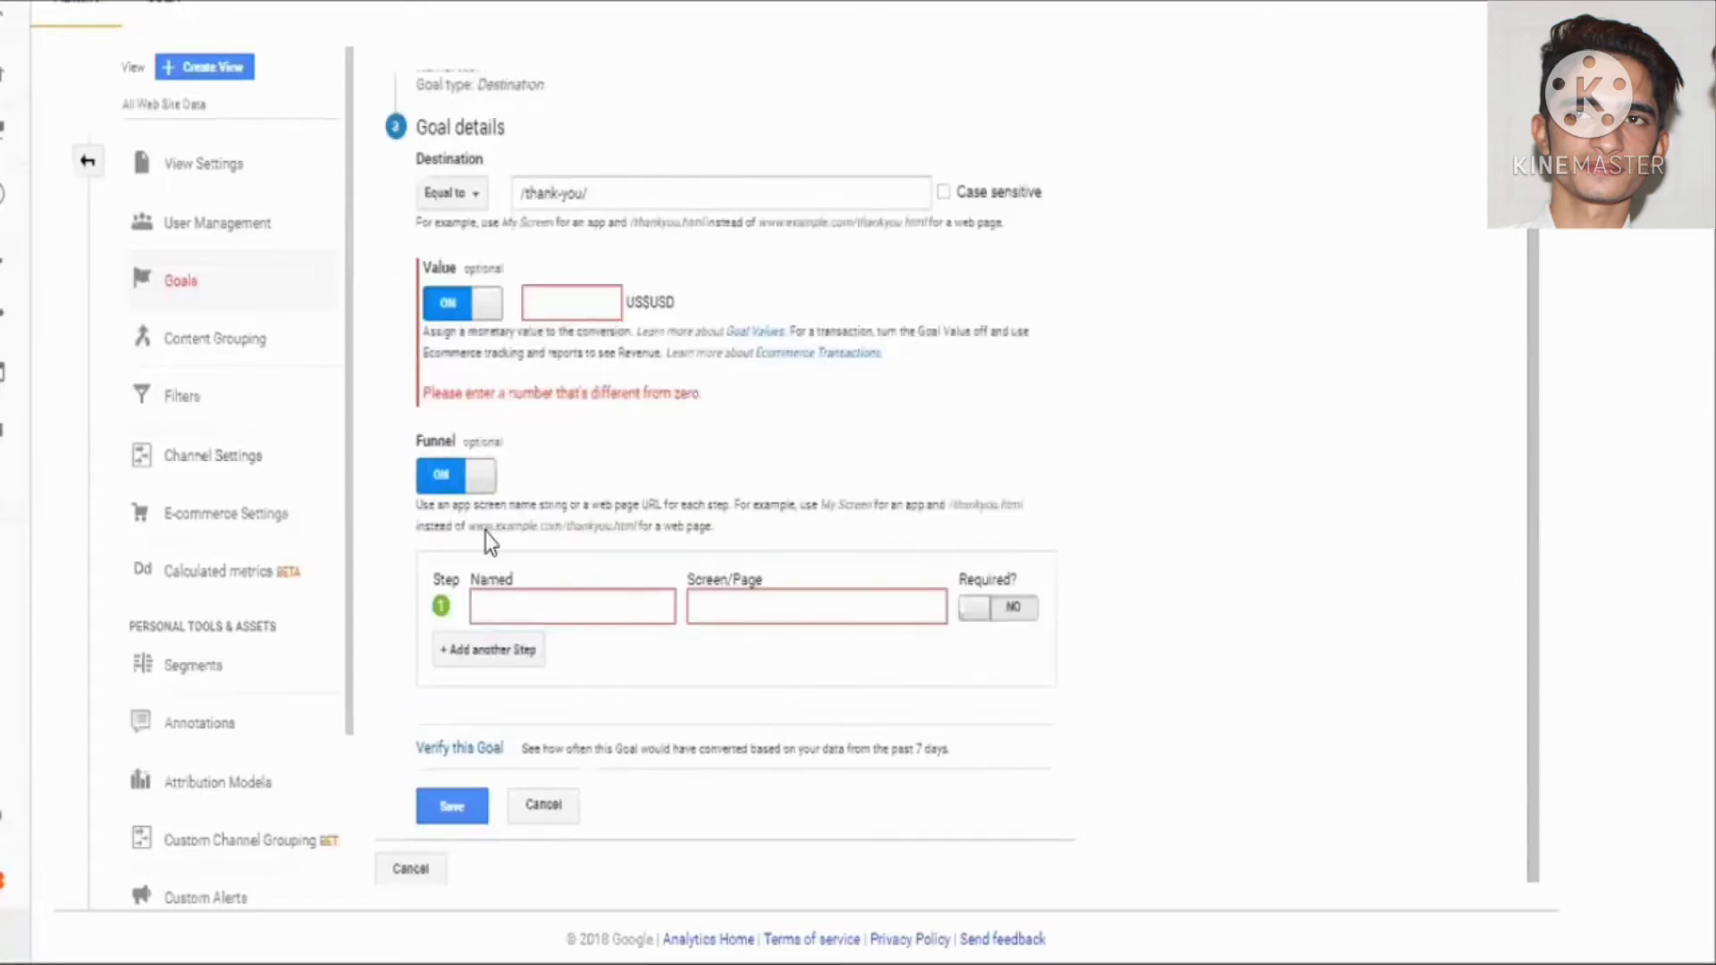
click(481, 300)
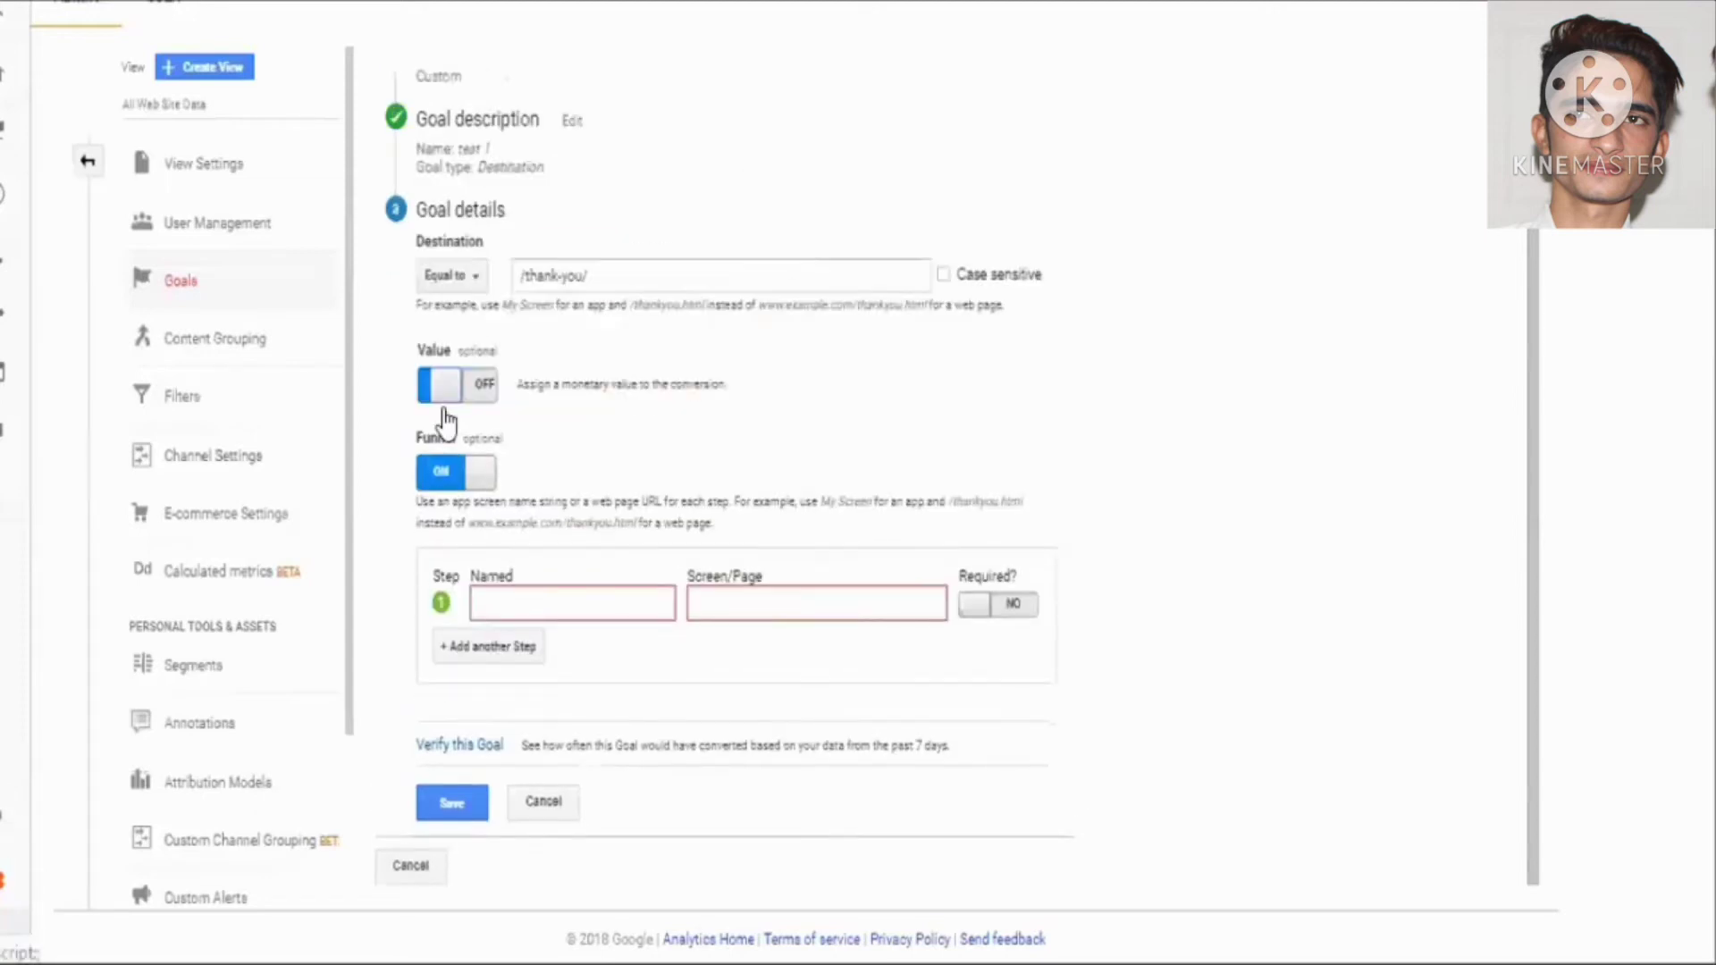
click(453, 484)
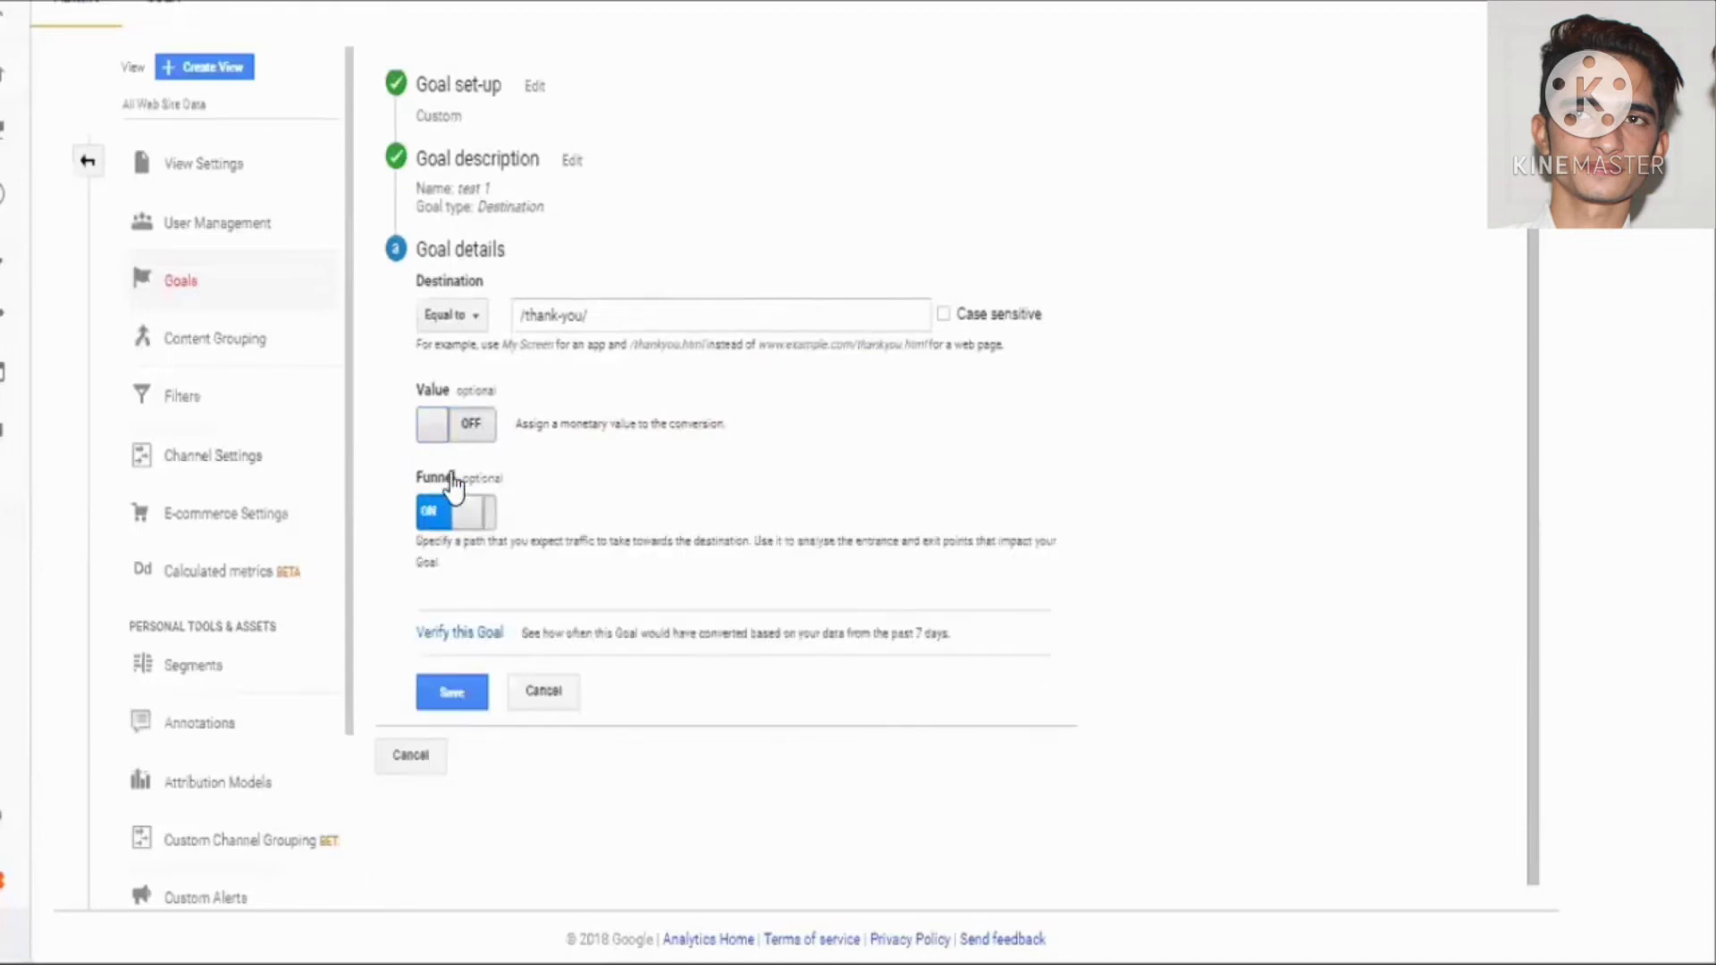
Step: Verify the goal against the past 7 days of data, and cancel its creation, discarding the unsaved changes
click(484, 636)
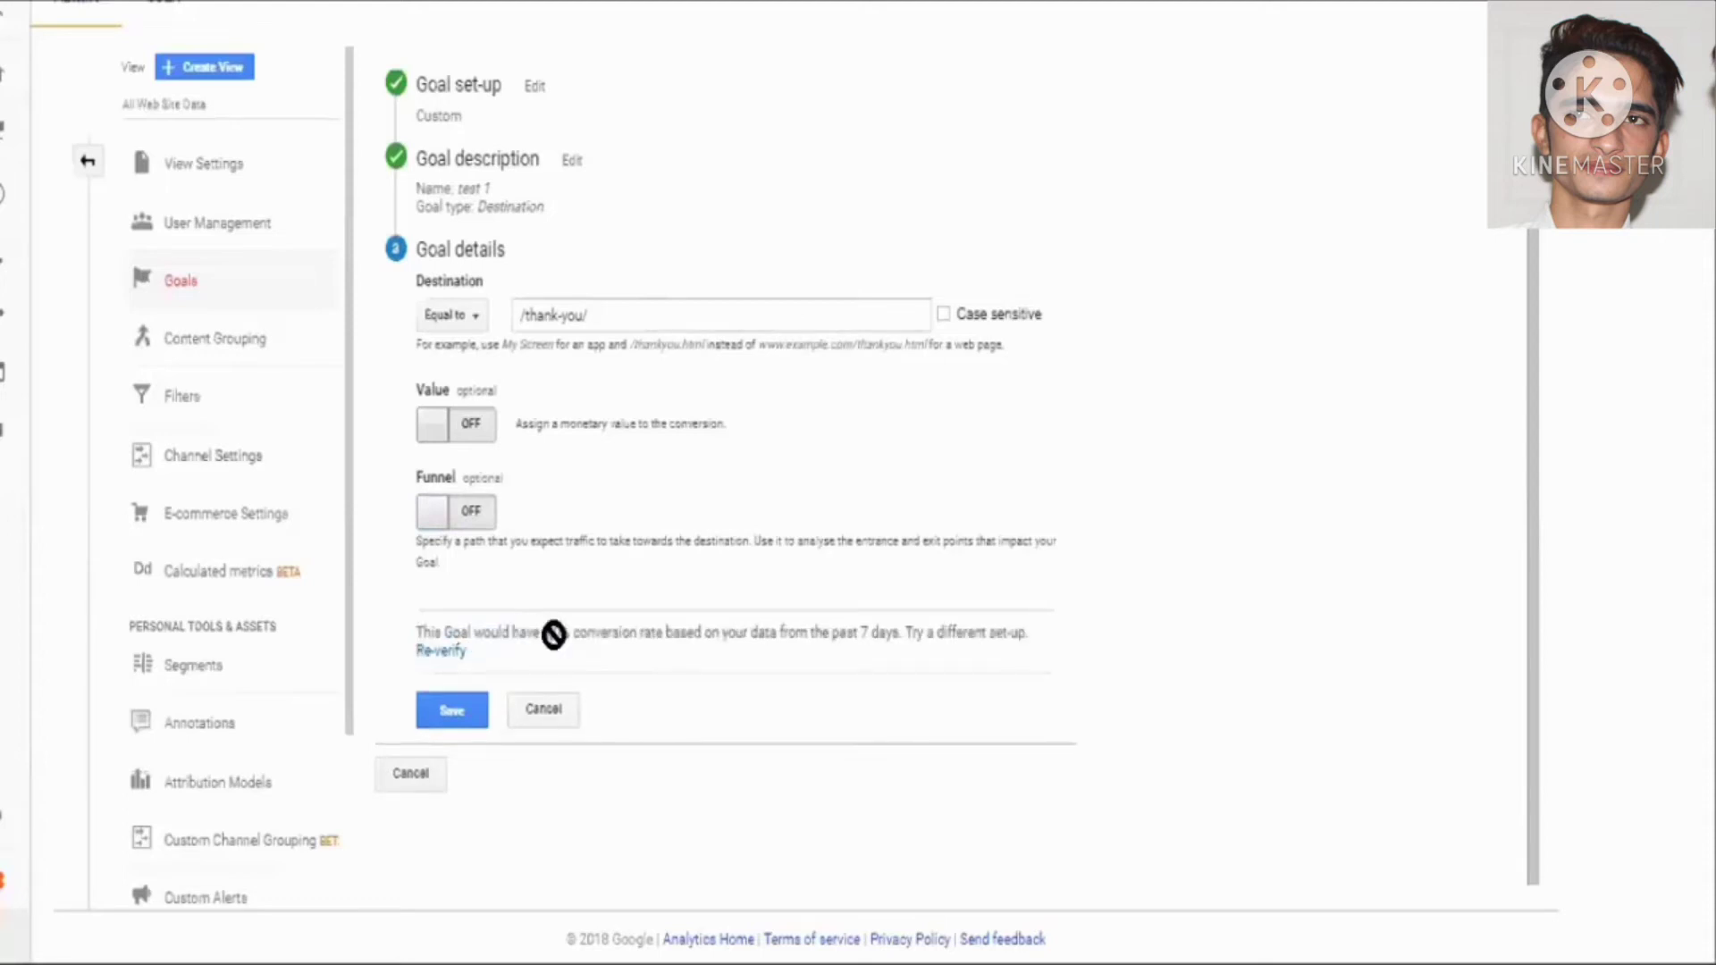
drag(666, 320, 474, 340)
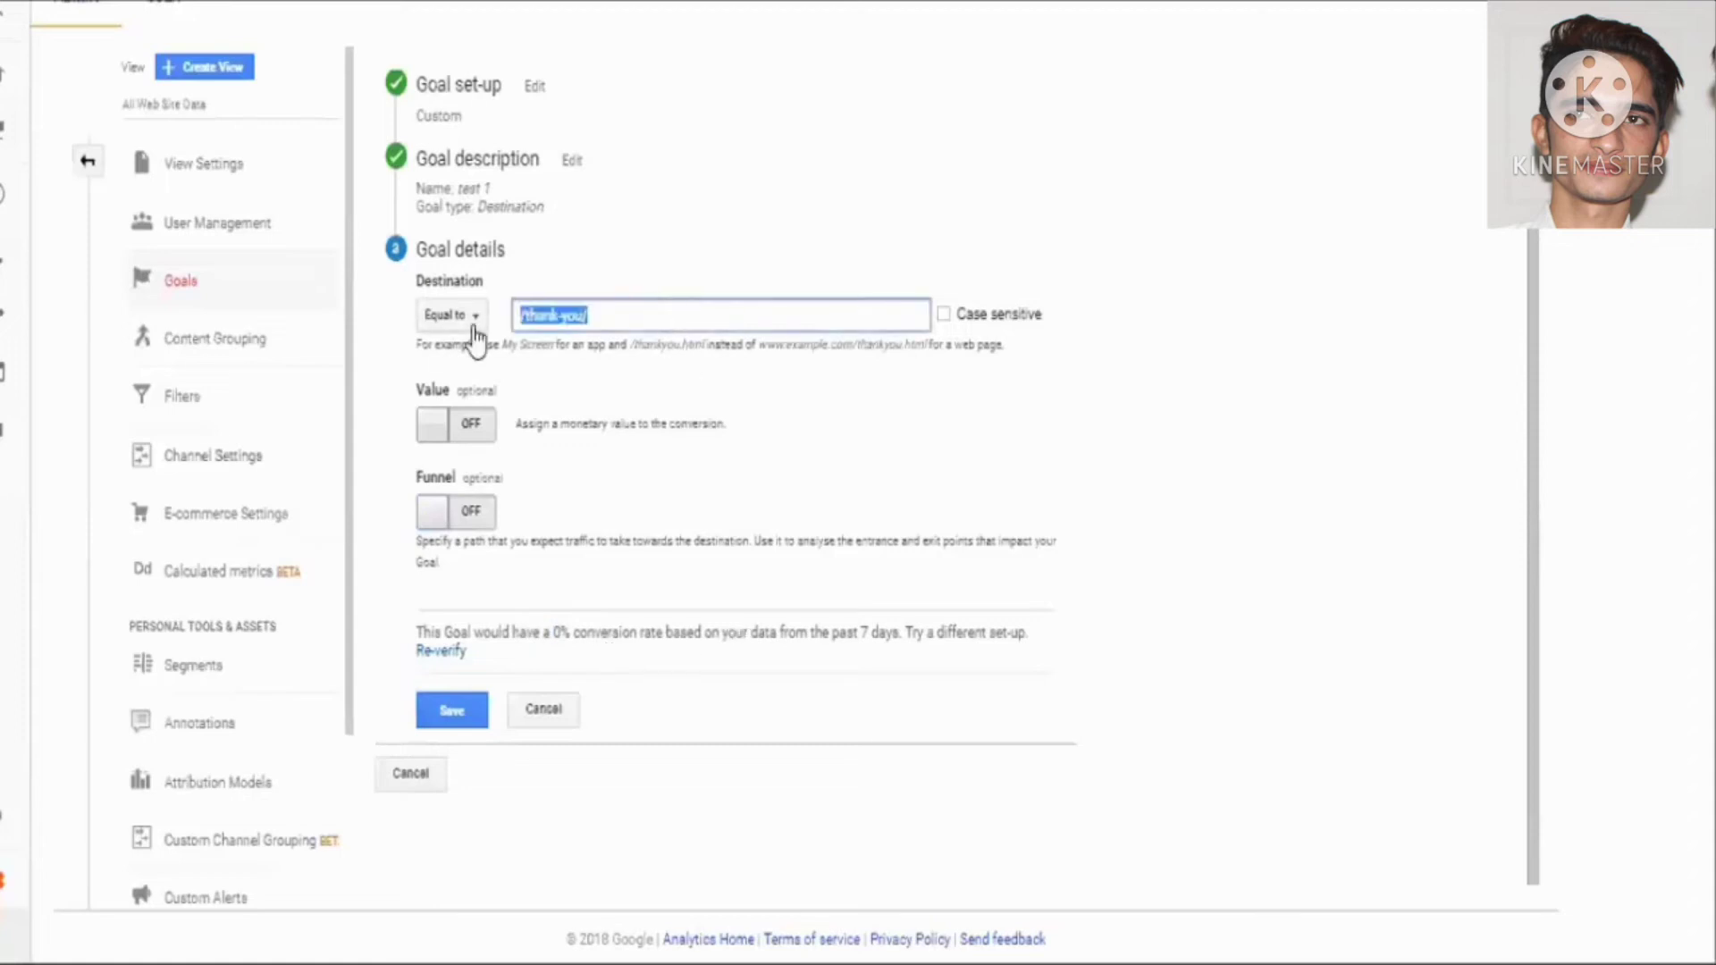
click(527, 719)
click(427, 743)
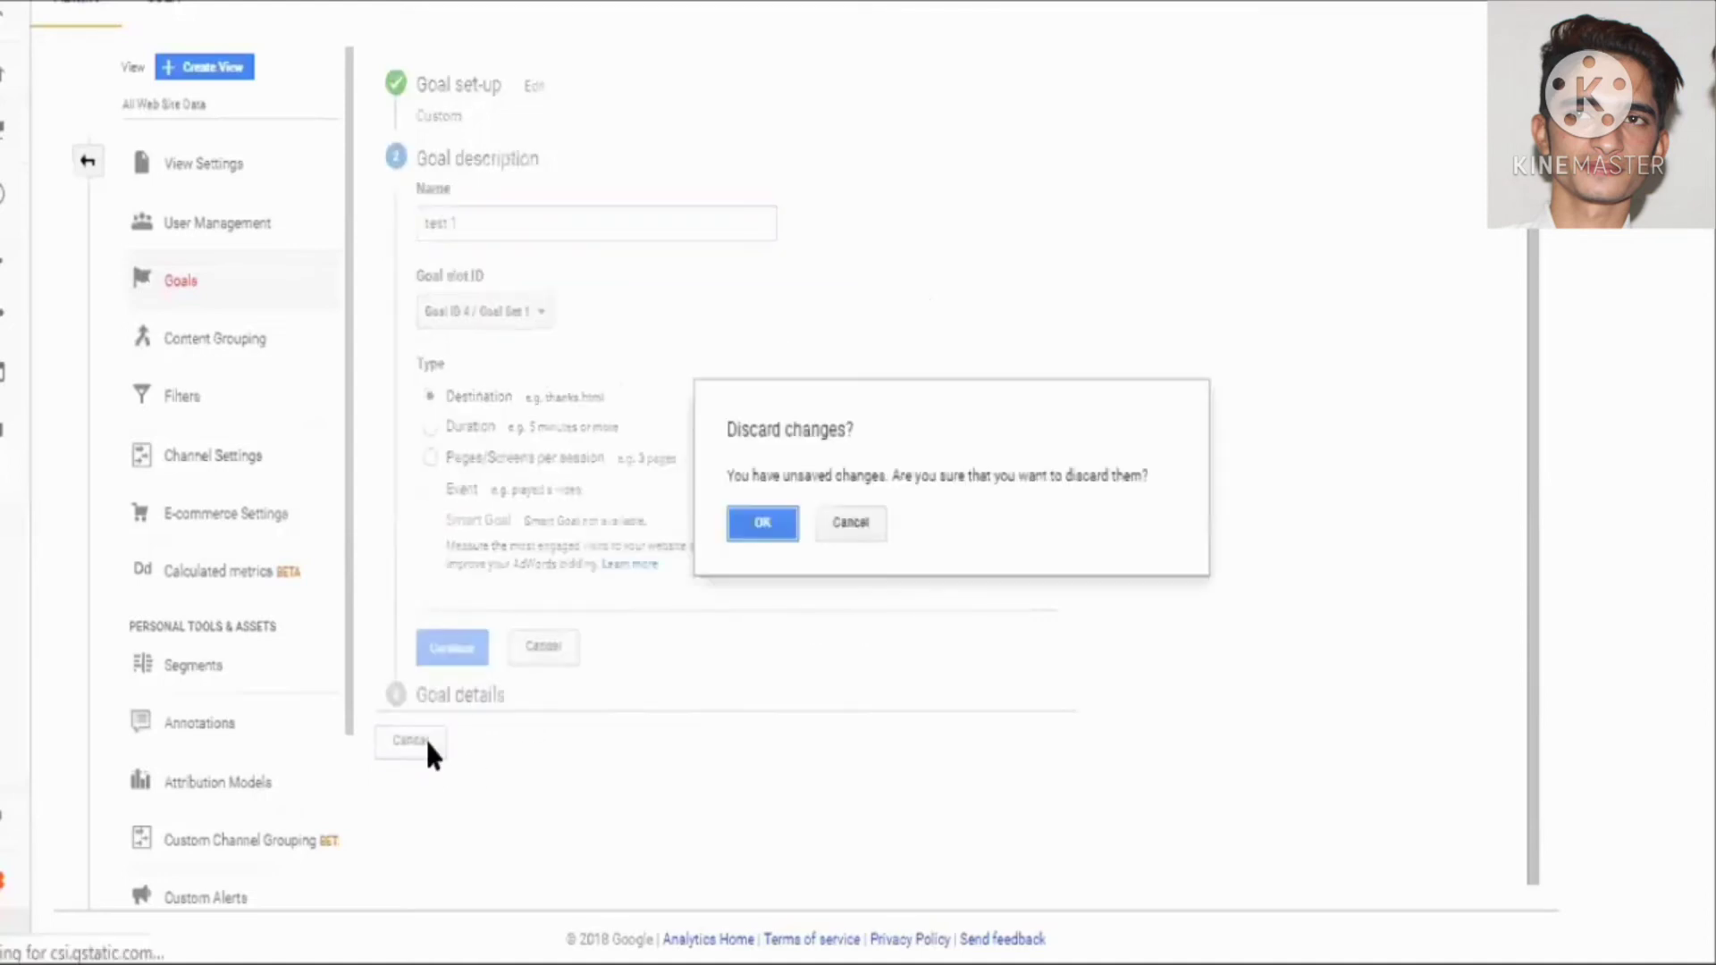
click(774, 531)
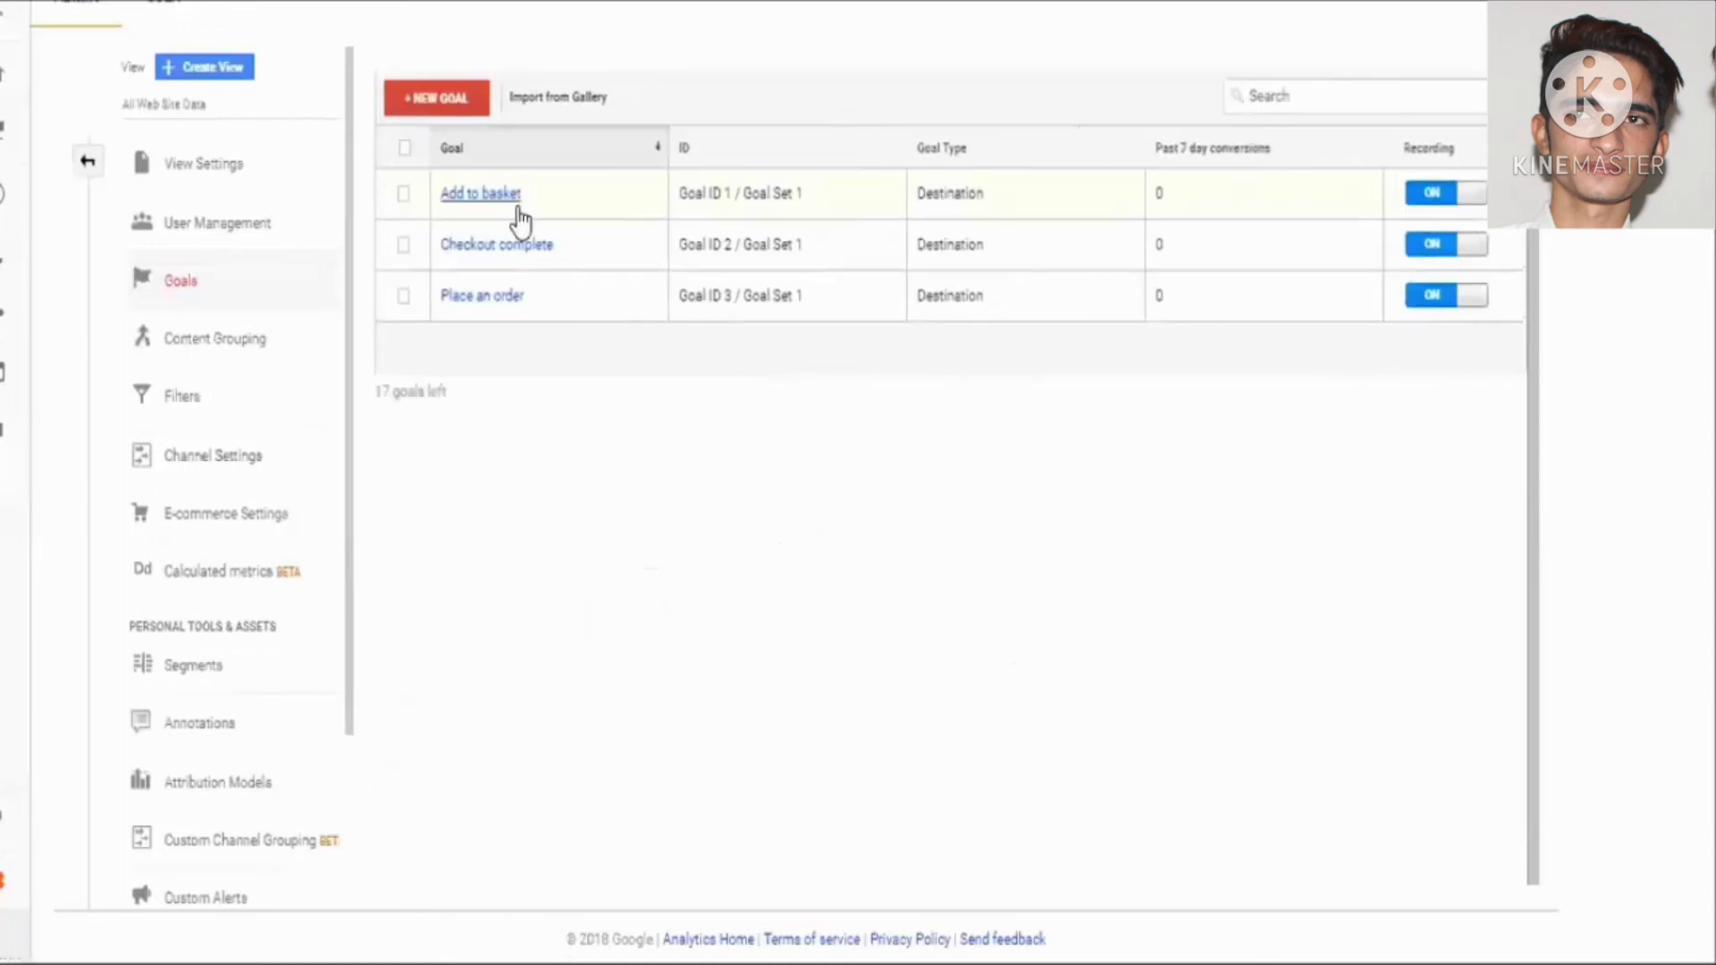
Step: Open the Add to basket goal and review the template chosen in its goal set-up, keeping the selection
click(513, 198)
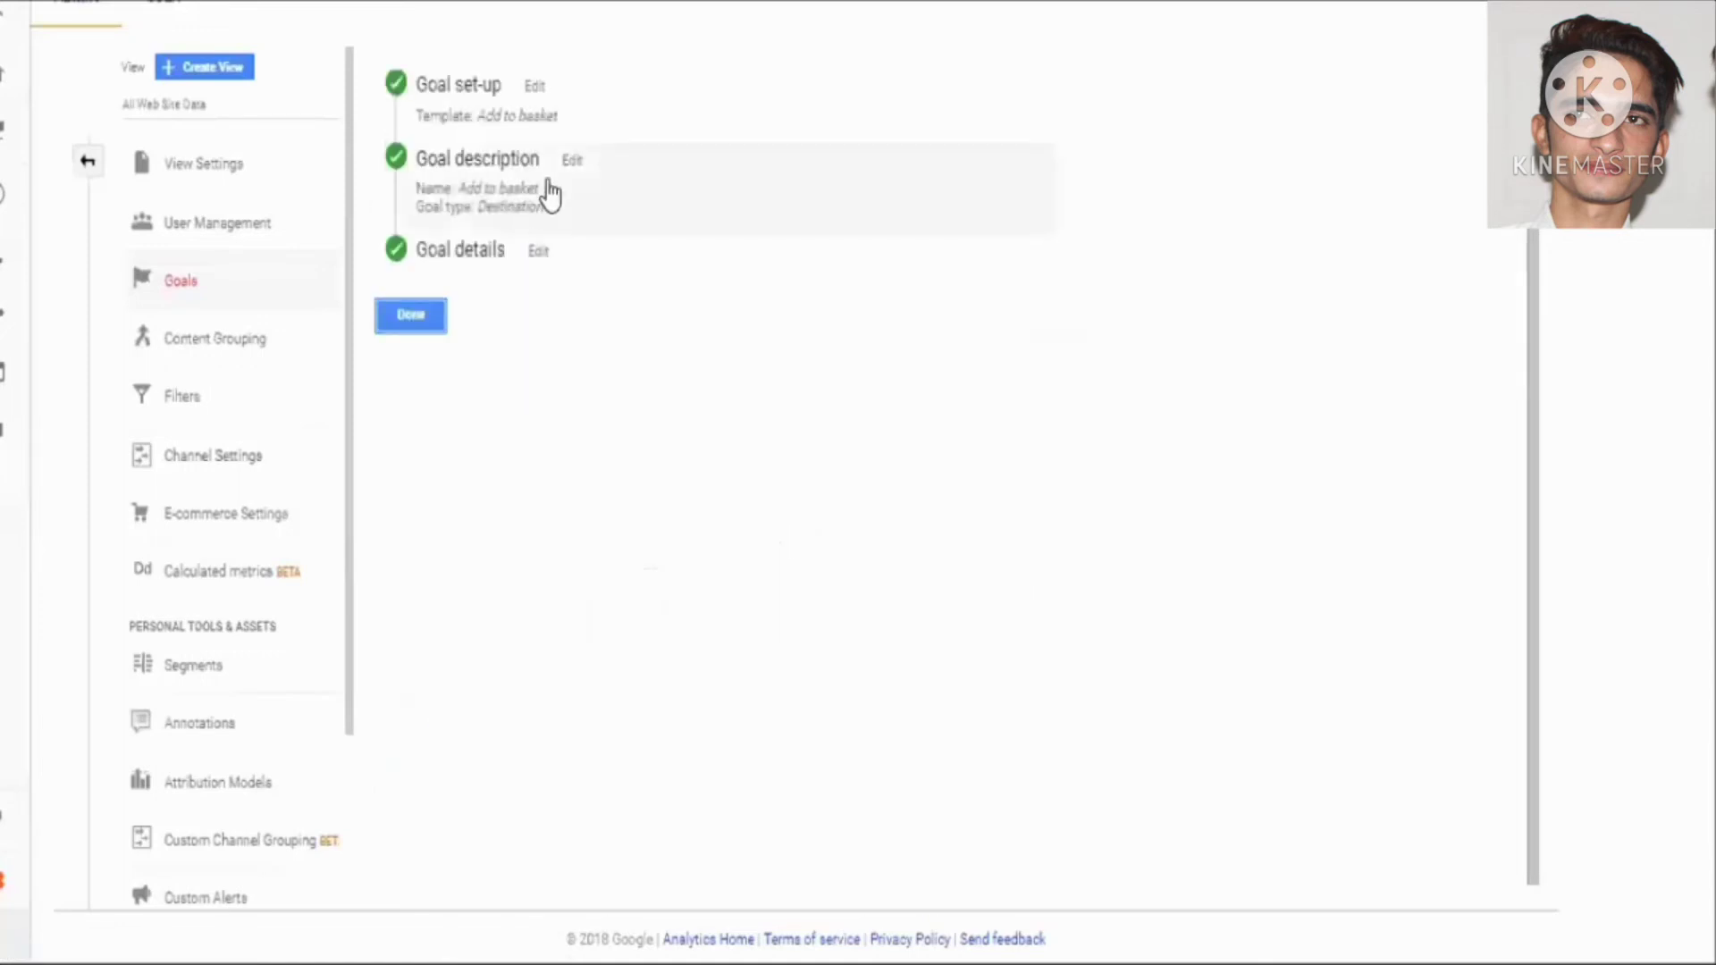
click(490, 107)
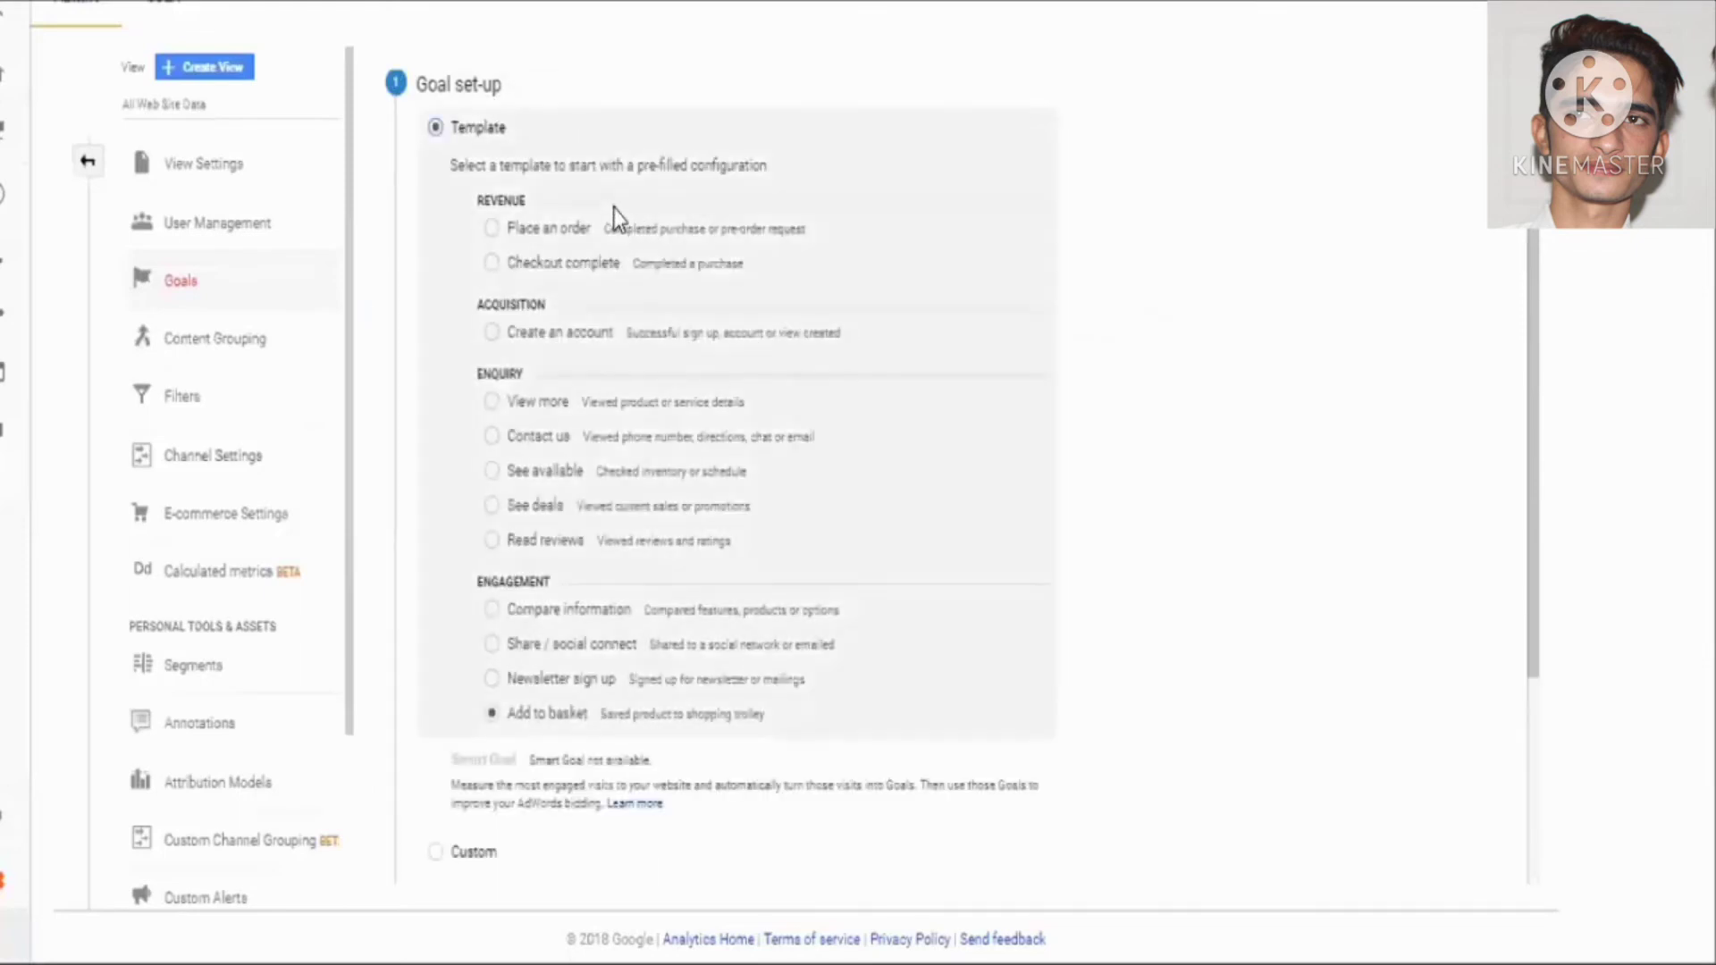
scroll(616, 497, down, 3)
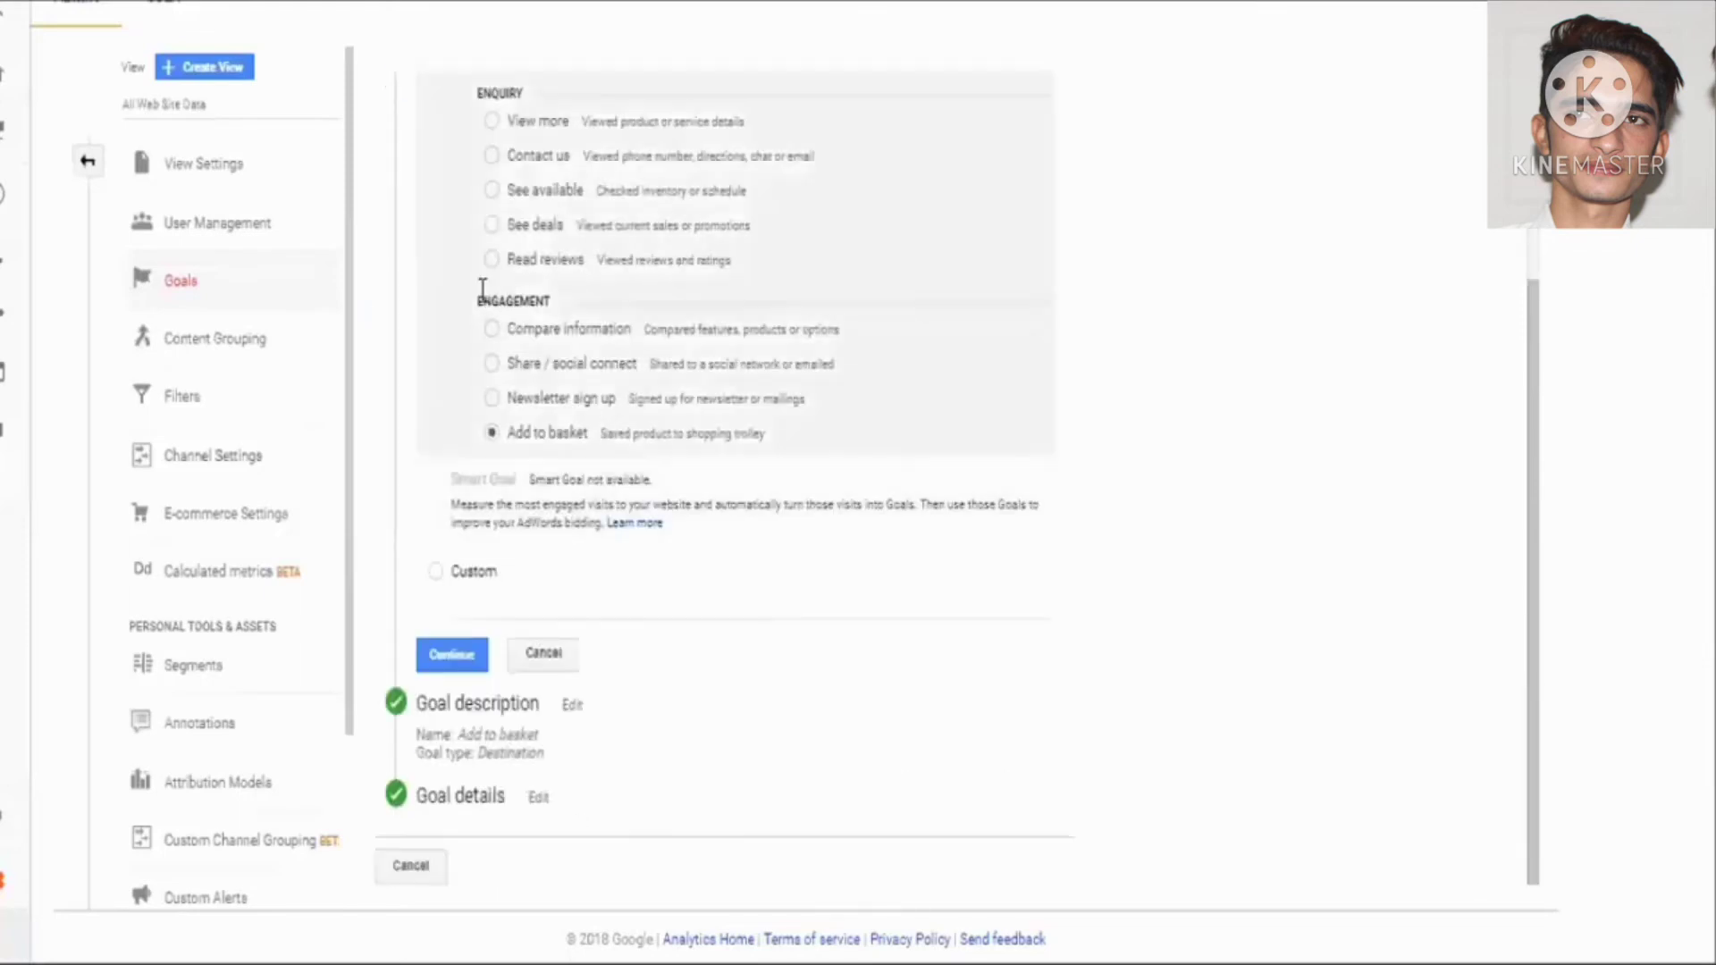
click(432, 650)
Step: Review the name and type in the Add to basket goal's description without changing them
click(534, 170)
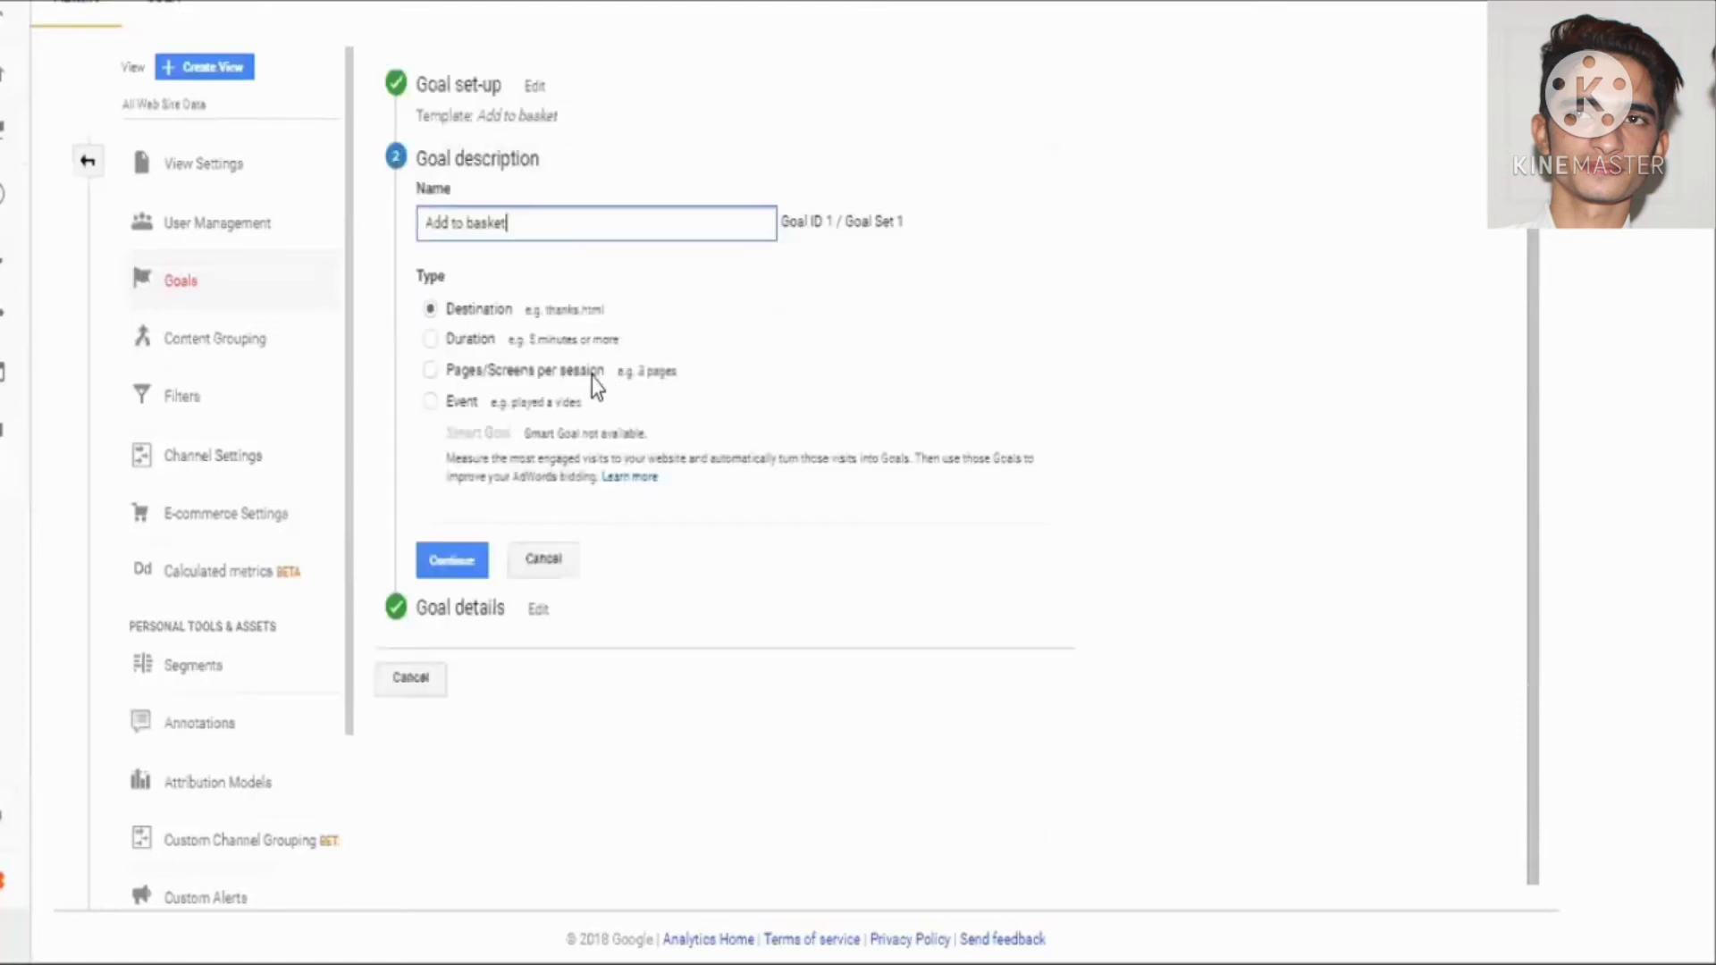
drag(438, 222, 492, 222)
click(511, 223)
click(429, 563)
Step: Examine the destination page in the Add to basket goal's details, and return to the goals list without saving
click(460, 250)
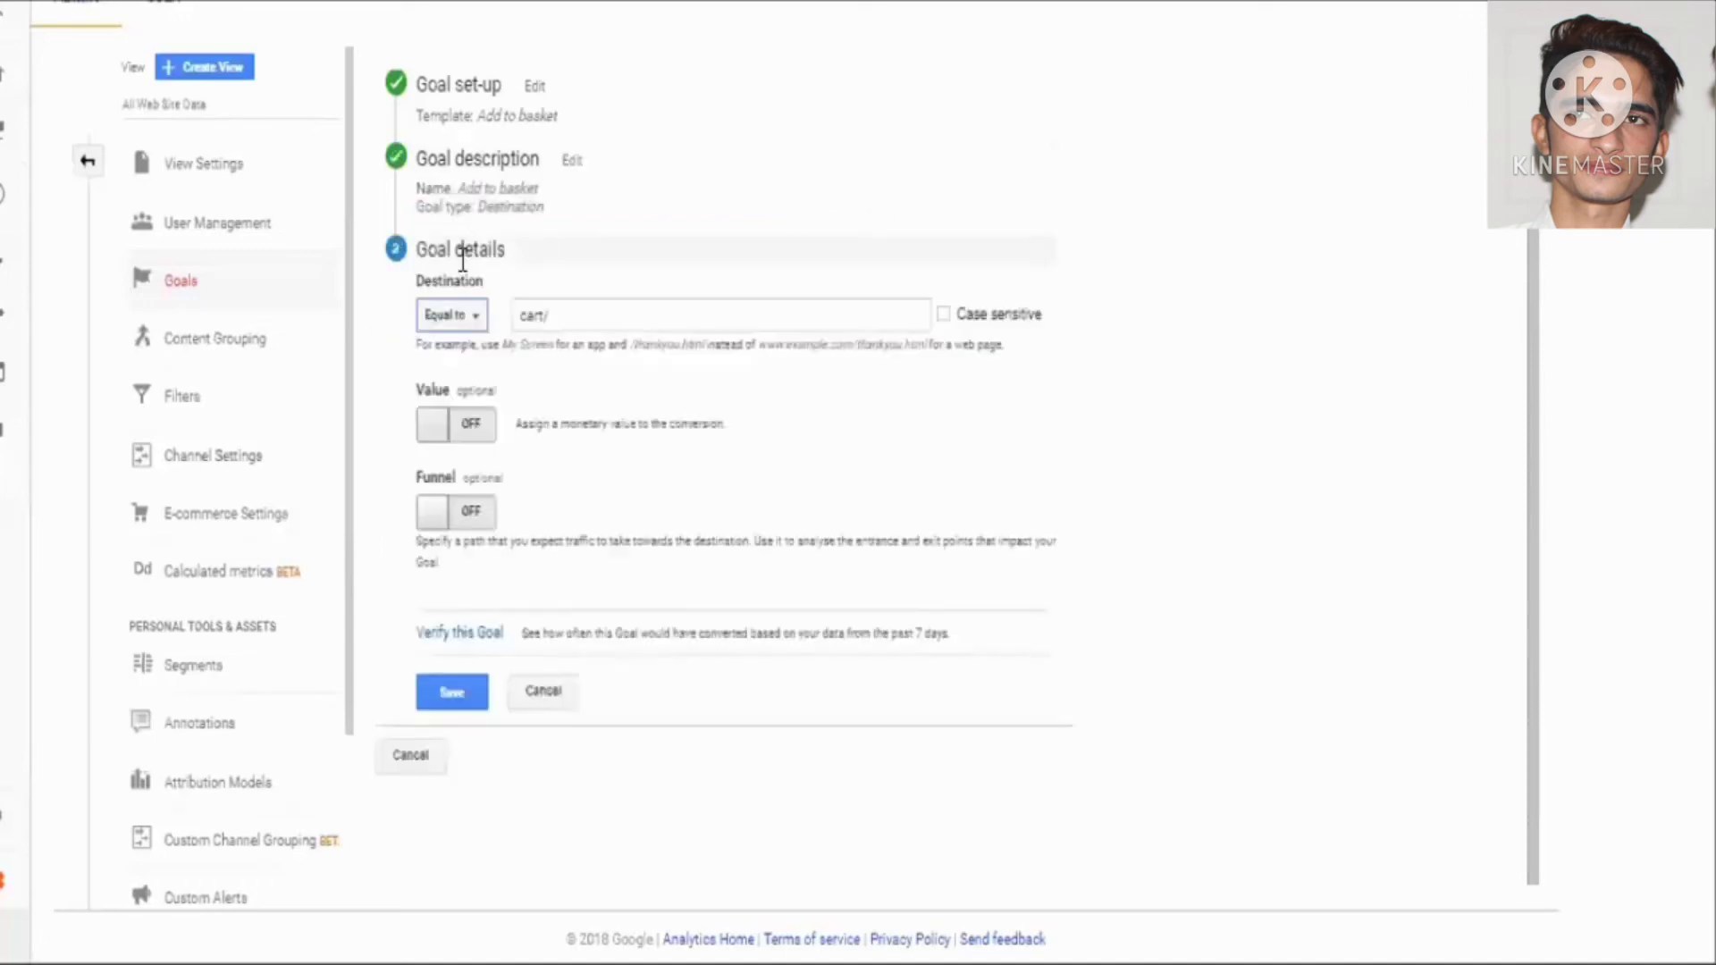
drag(556, 316, 481, 337)
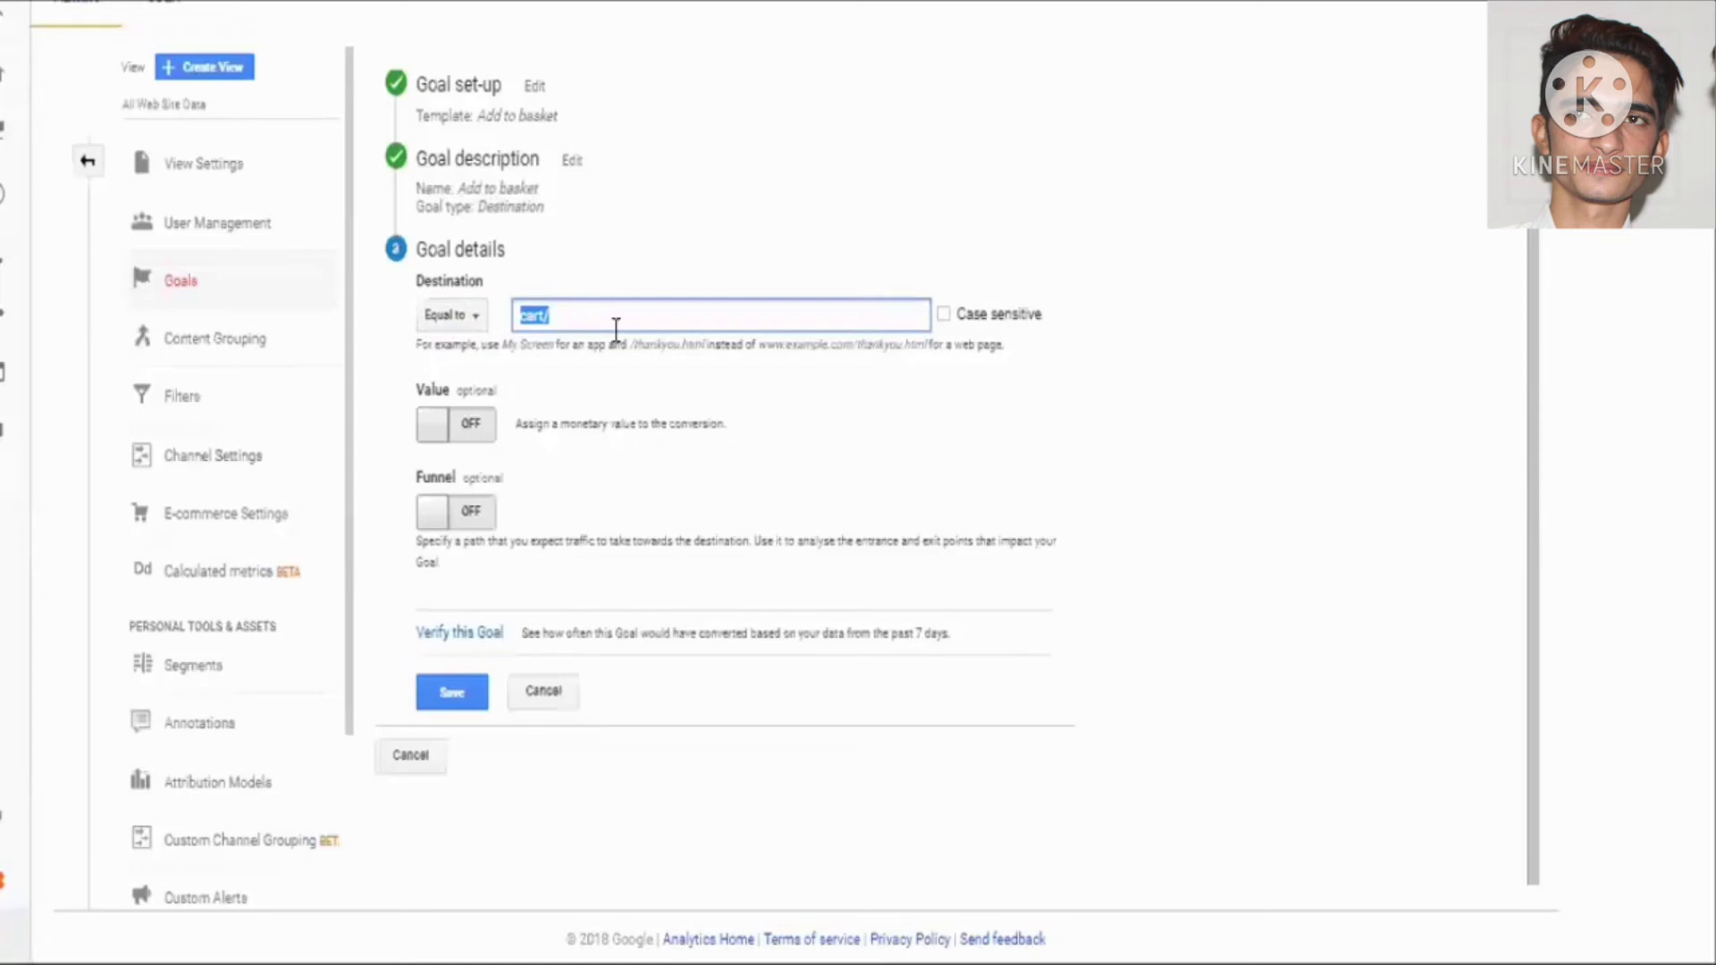
click(395, 749)
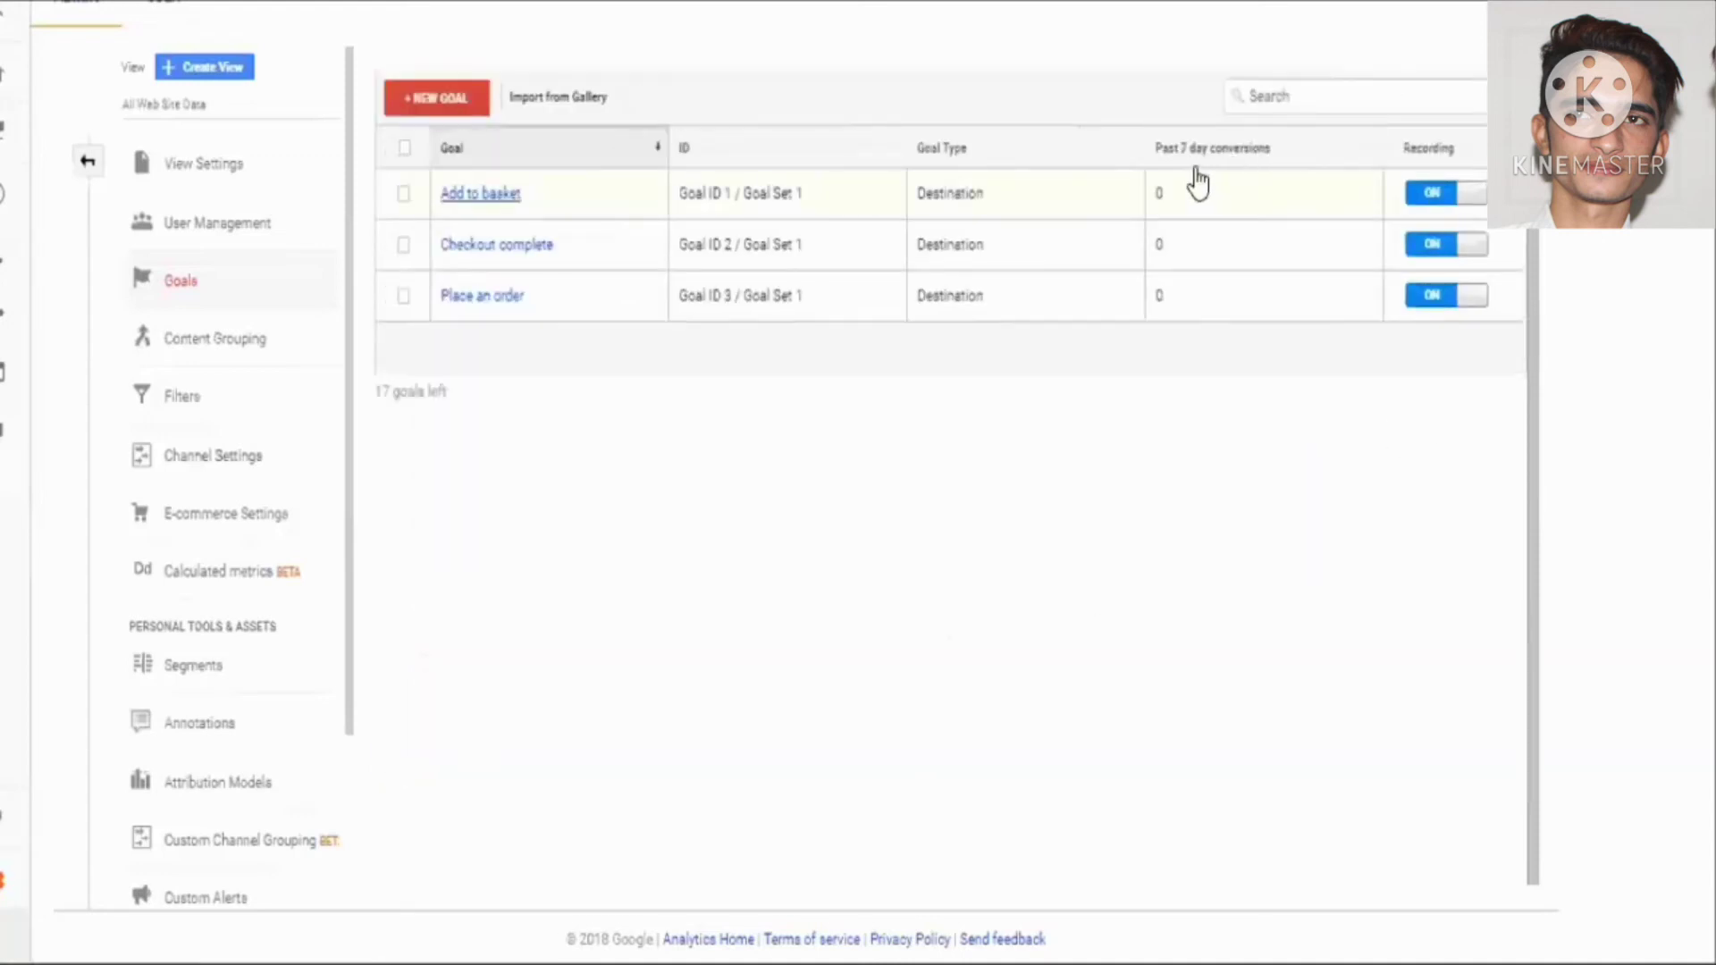
mouse_move(1160, 214)
mouse_down()
mouse_move(1164, 301)
mouse_move(1174, 203)
mouse_up()
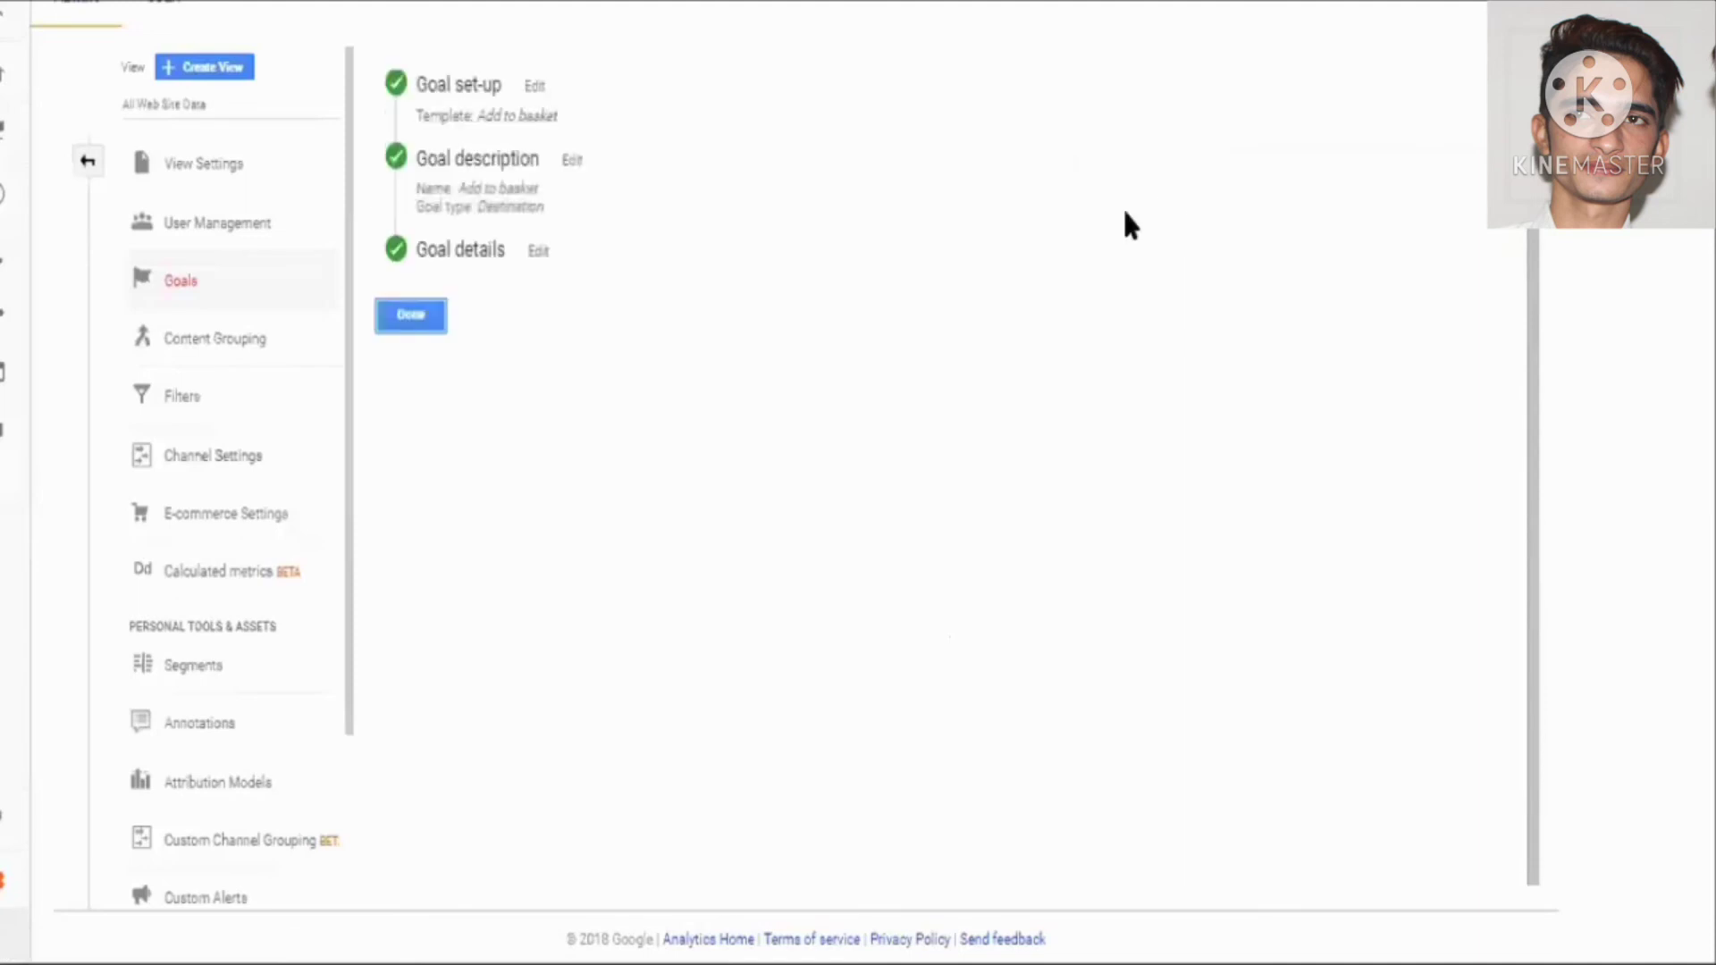
click(404, 314)
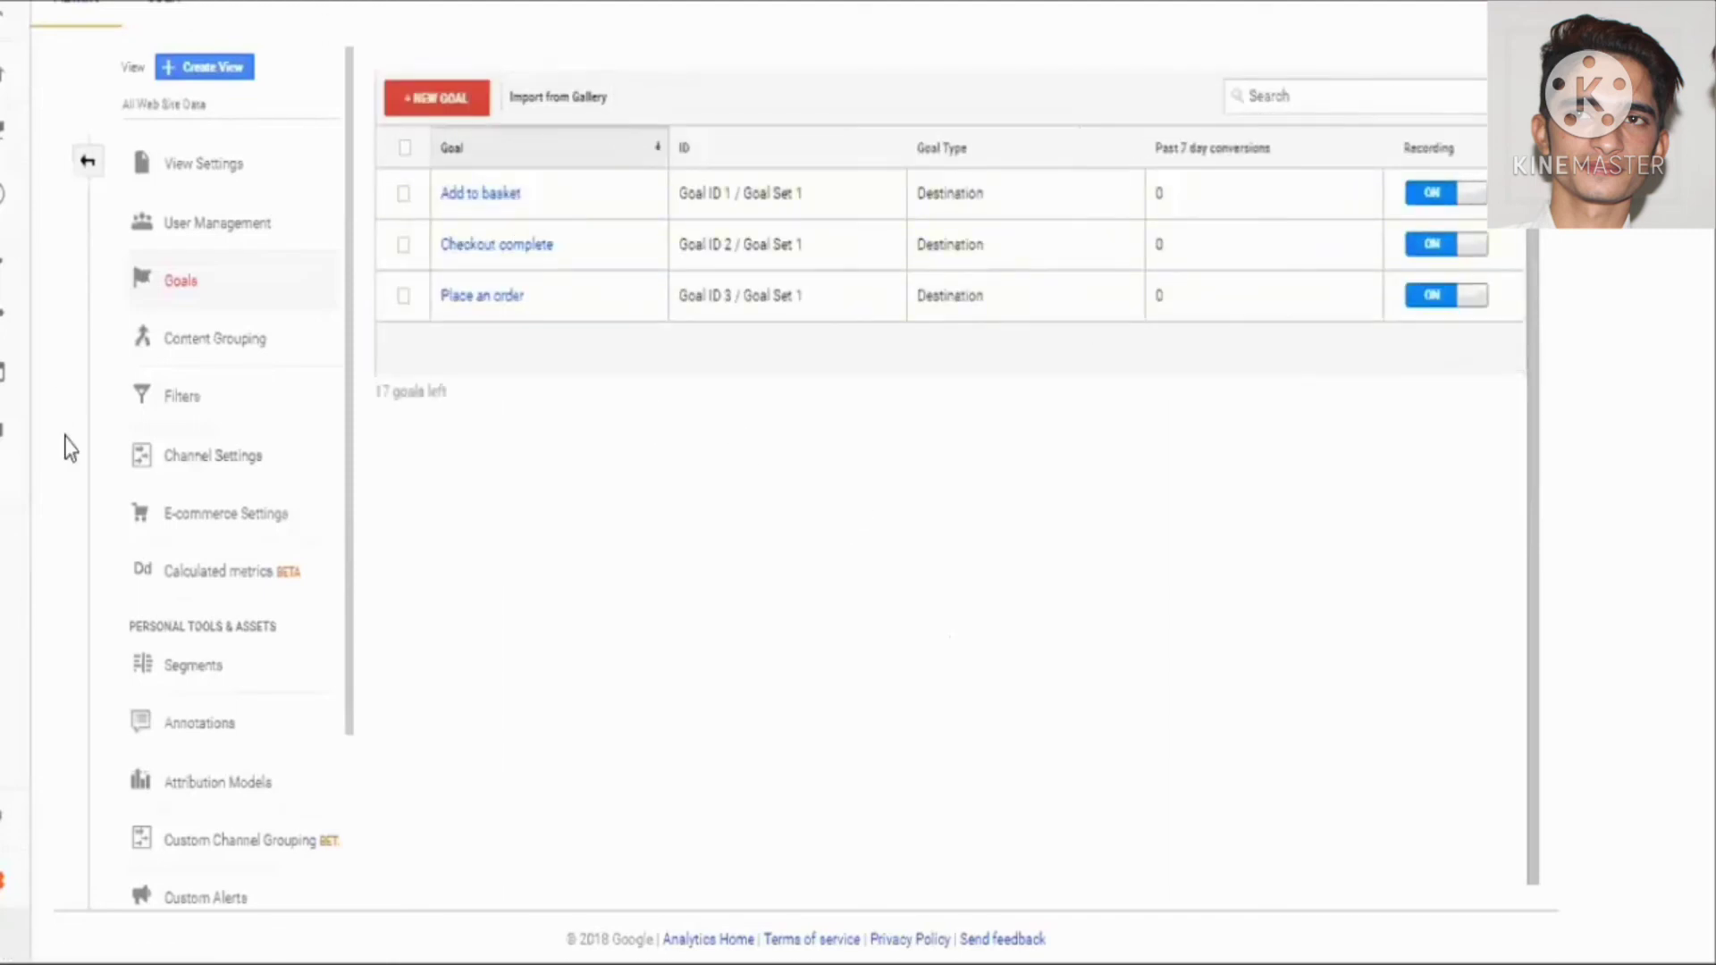
Step: Switch to the All Web Site Data view of the tajori.pk property
click(53, 7)
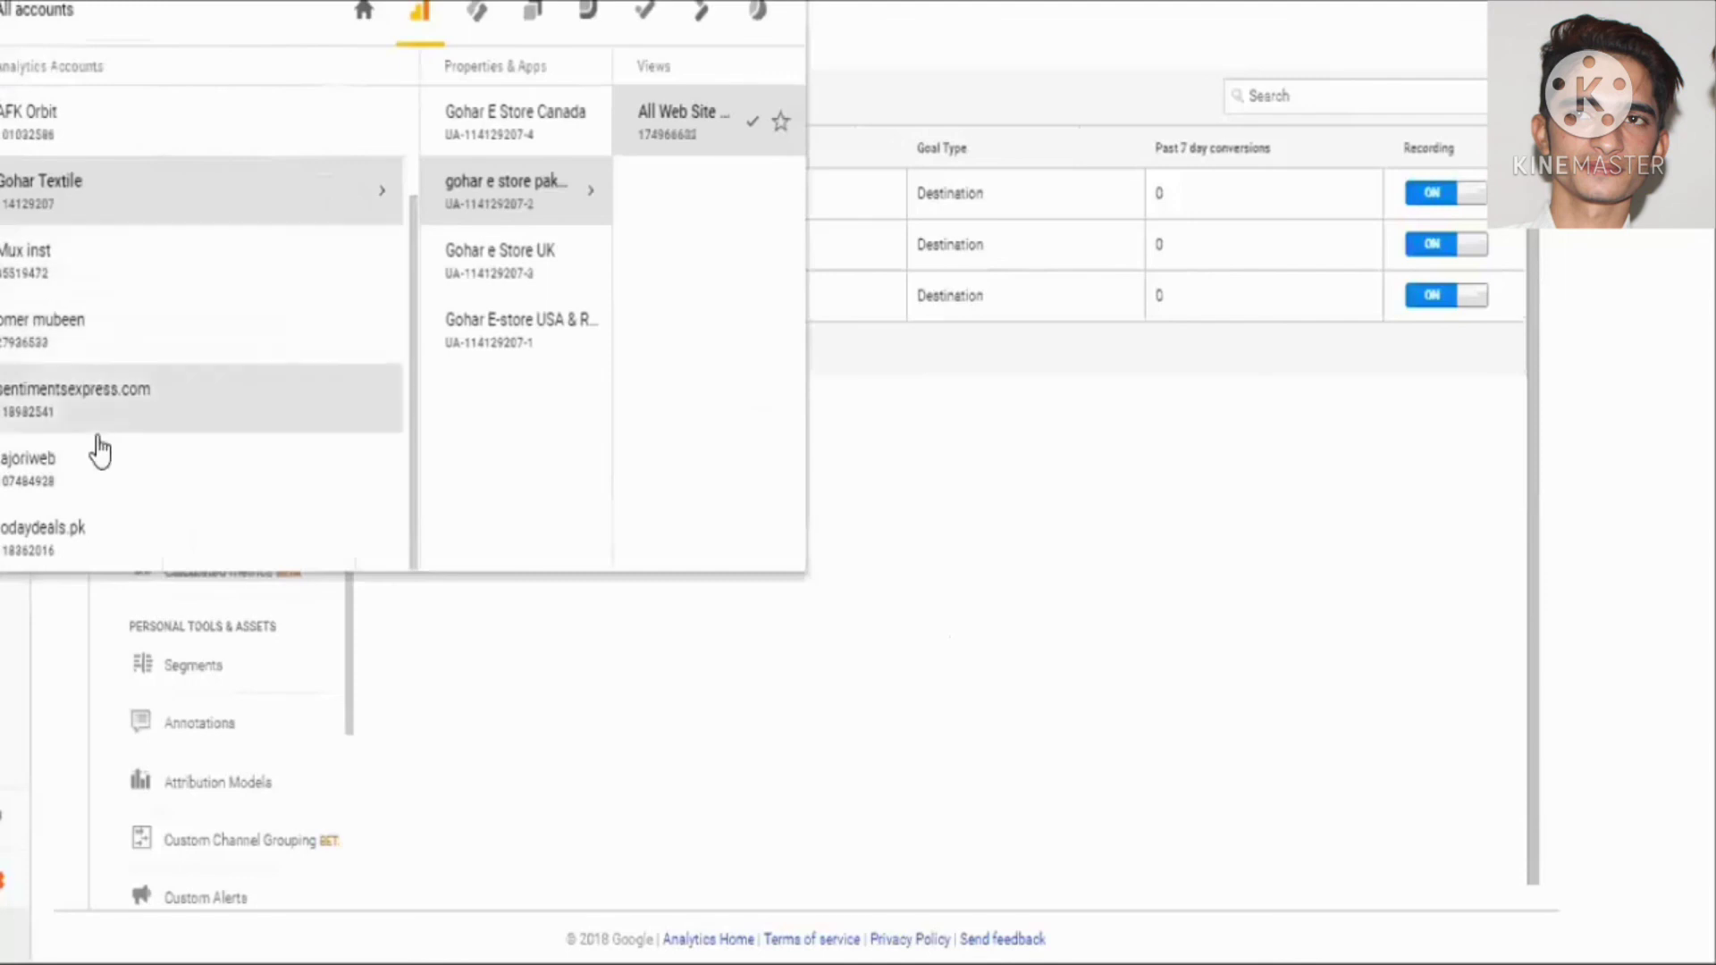
click(84, 474)
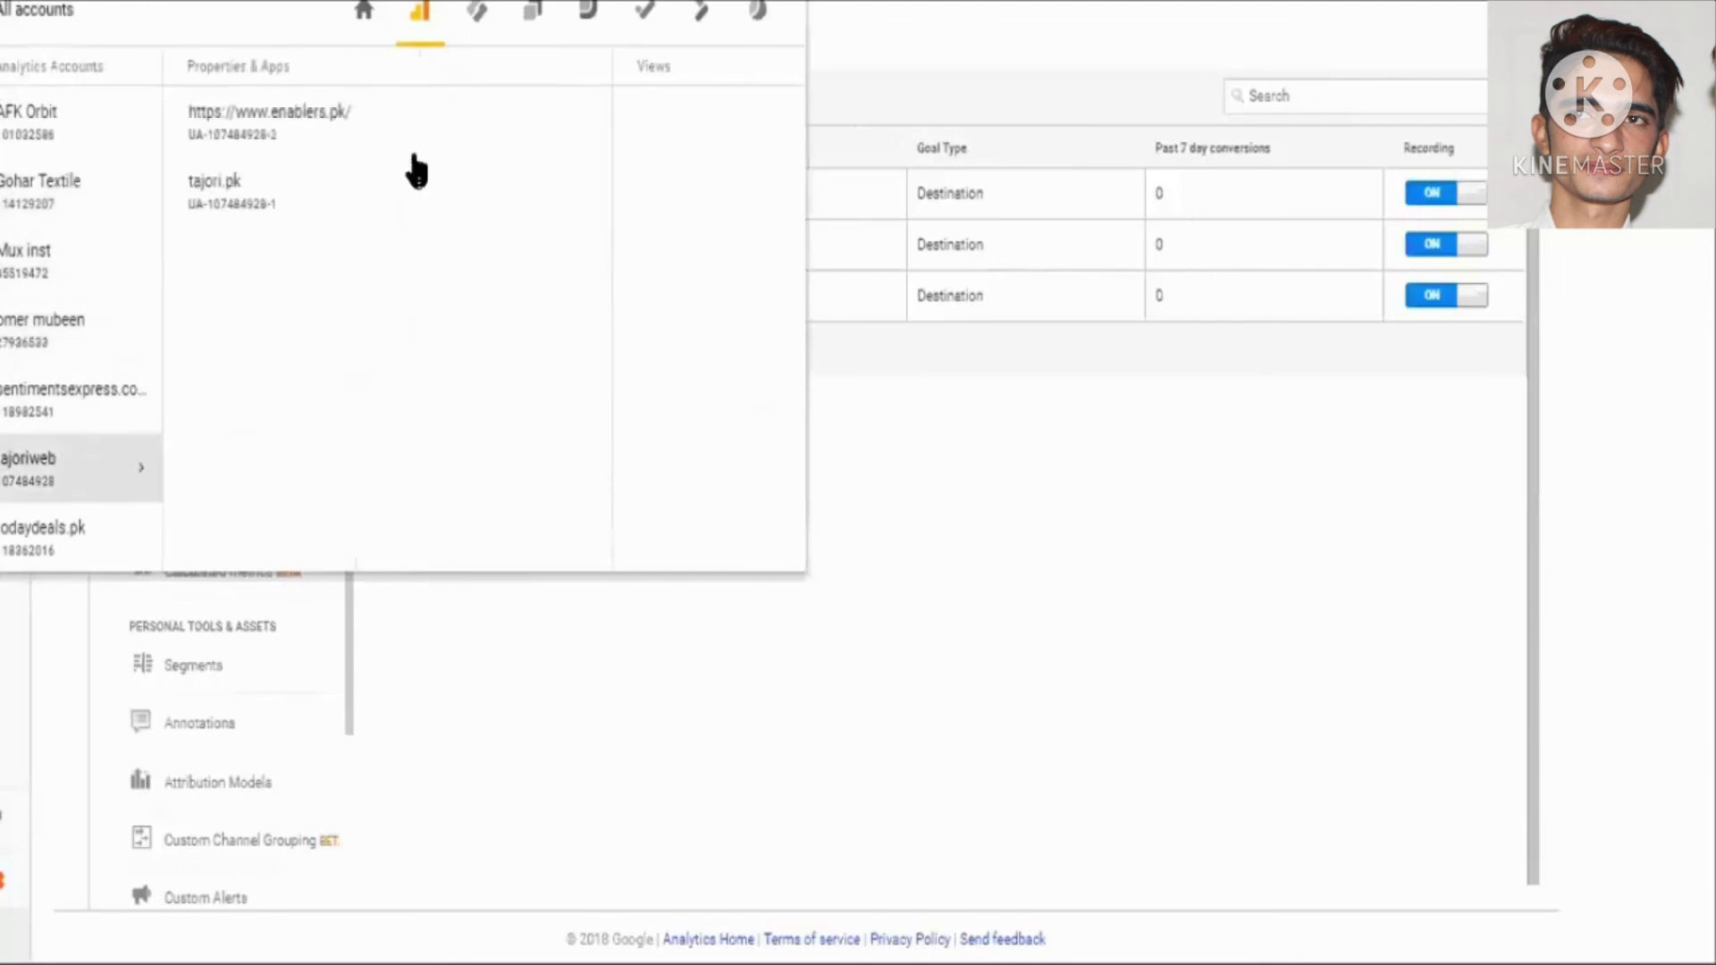
click(257, 198)
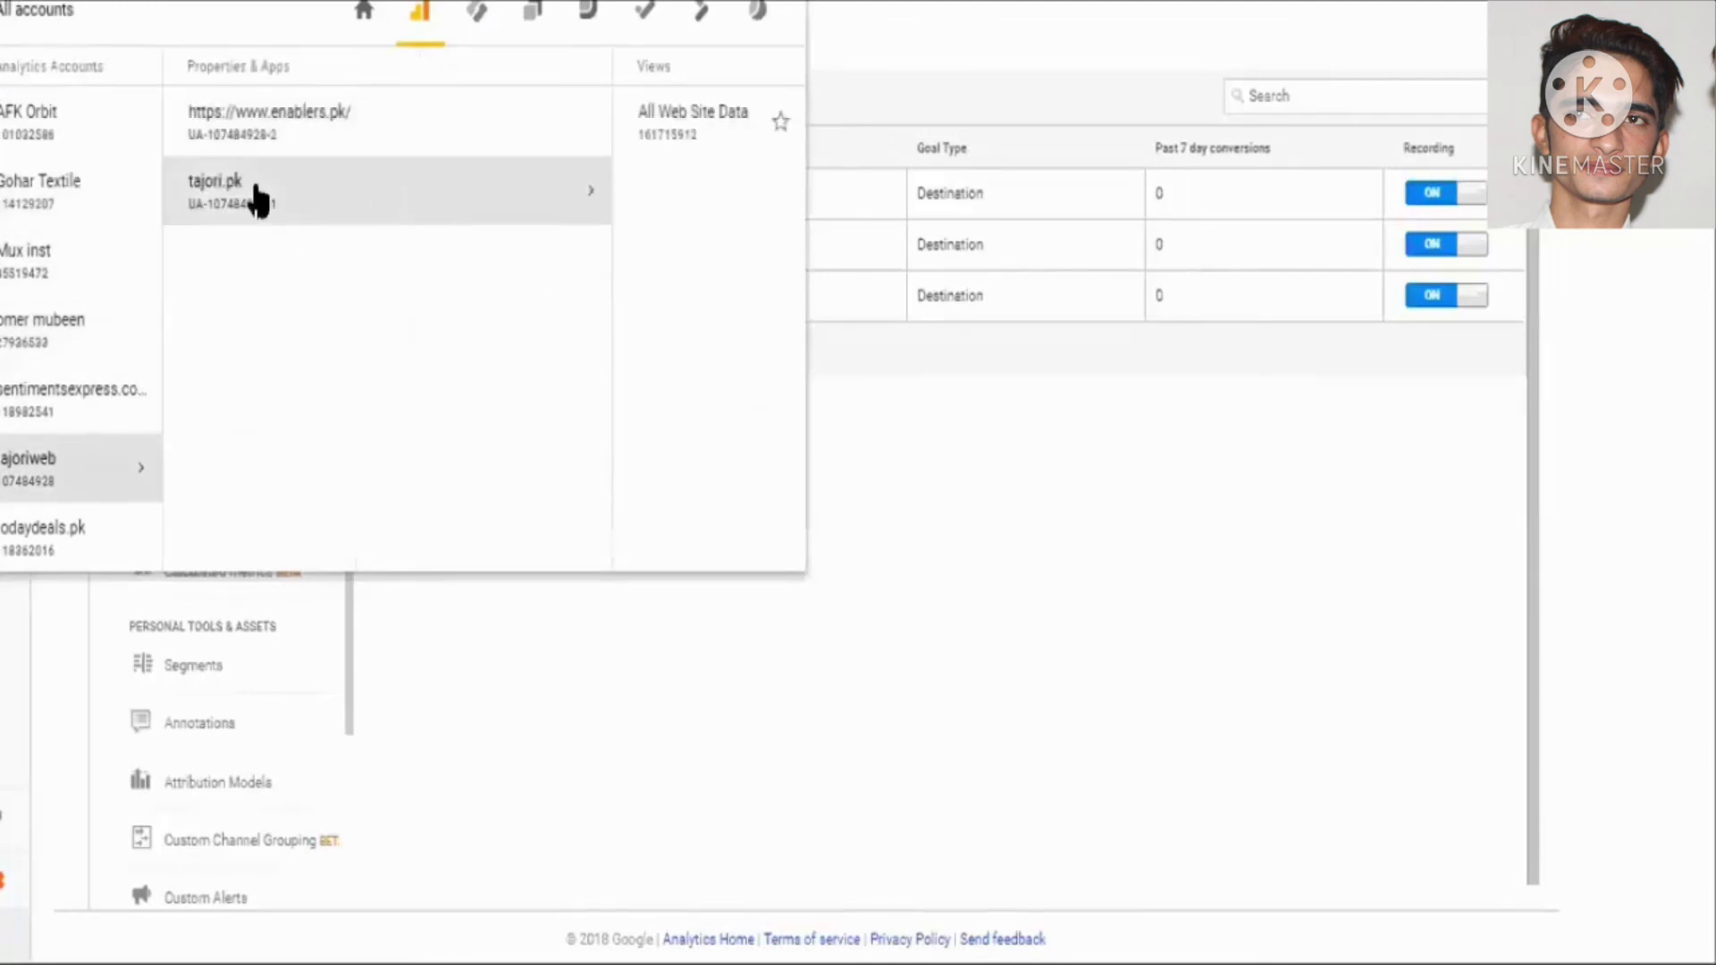
click(631, 125)
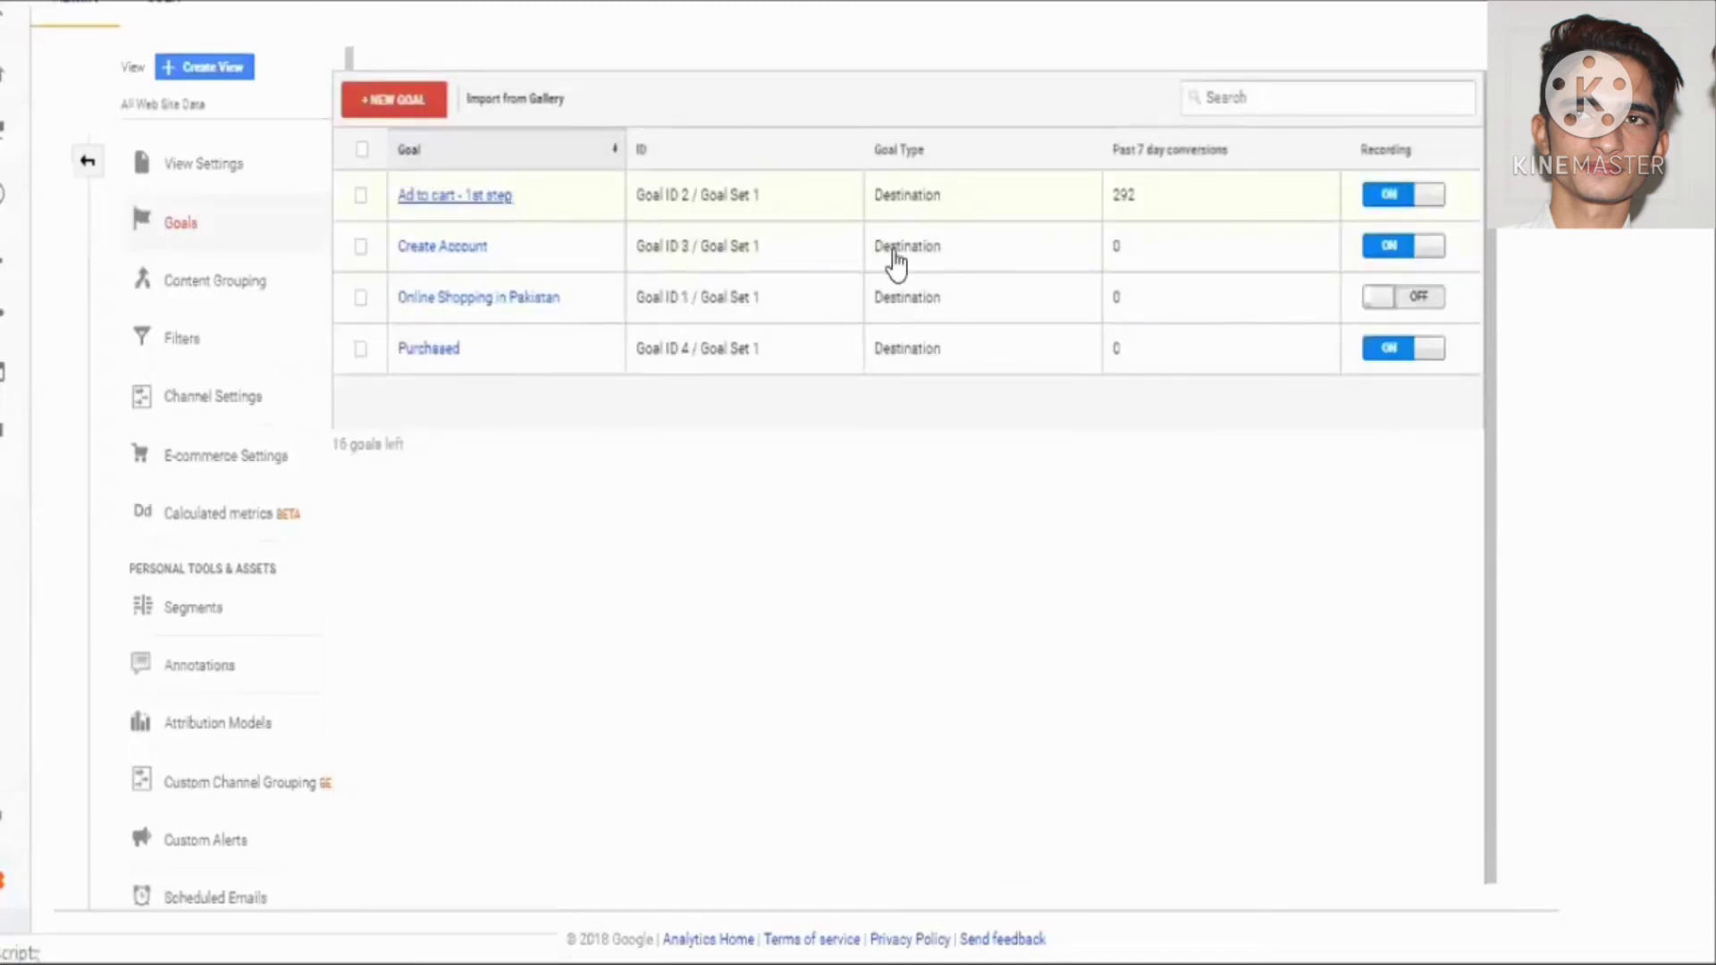
Step: Open the Ad to cart - 1st step goal and examine the destination page in its goal details
drag(1172, 212, 1108, 207)
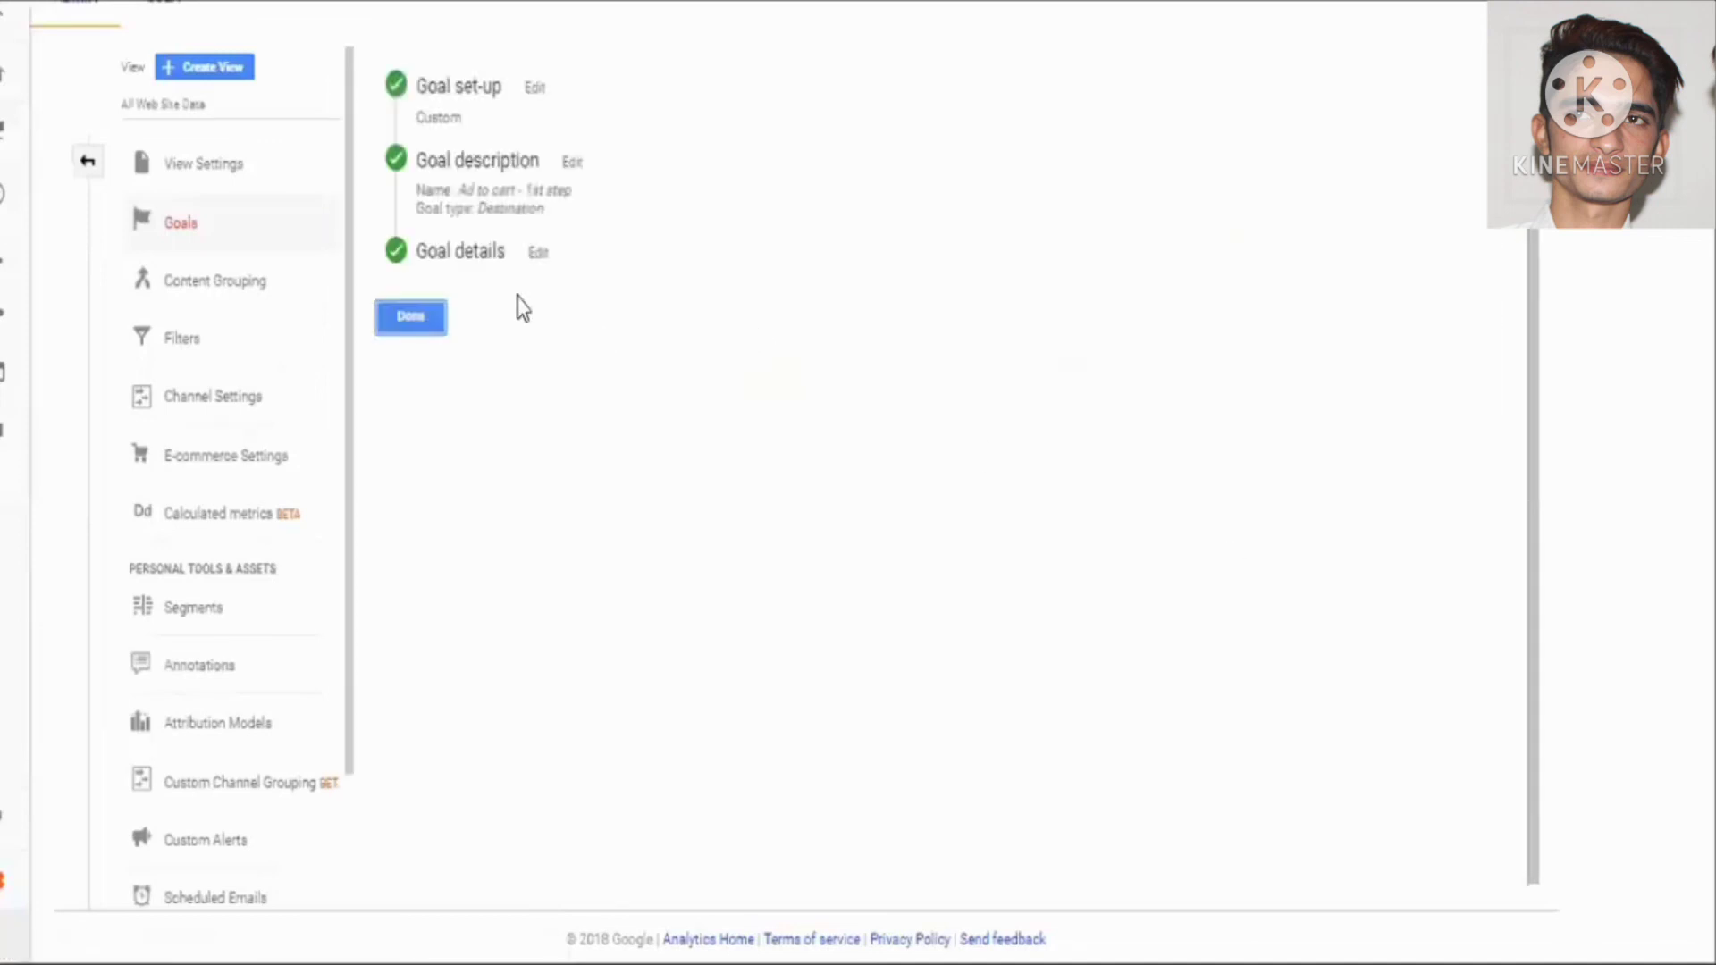
click(486, 250)
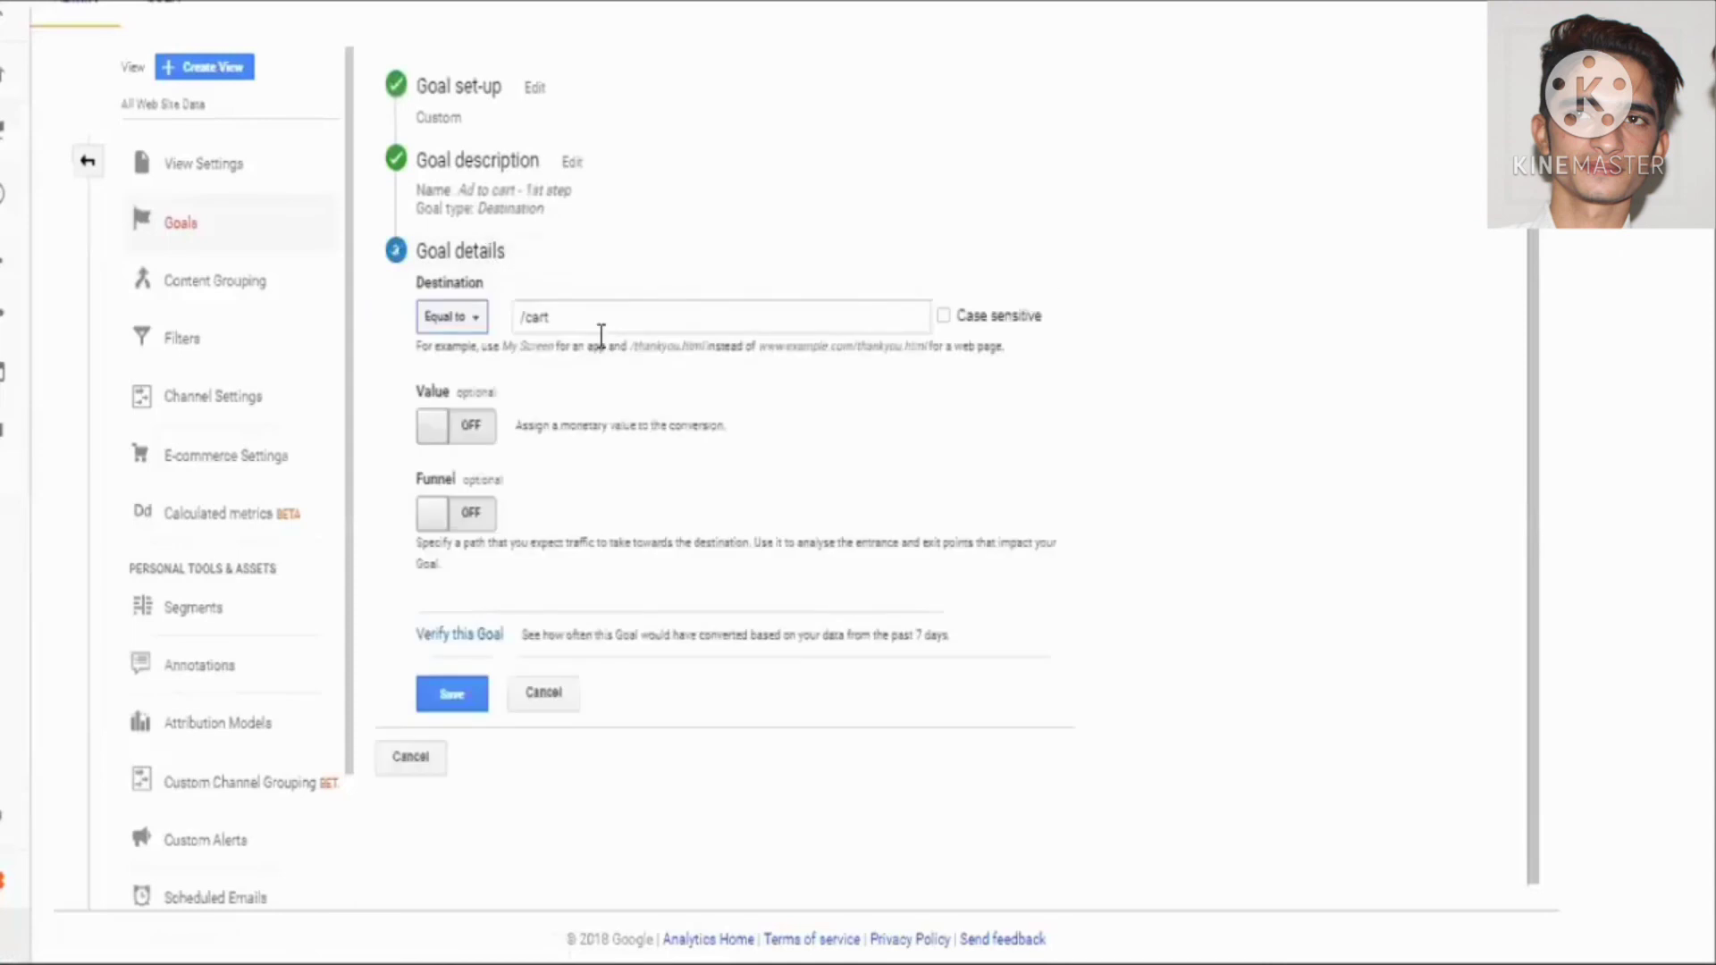
click(542, 320)
drag(541, 320, 522, 304)
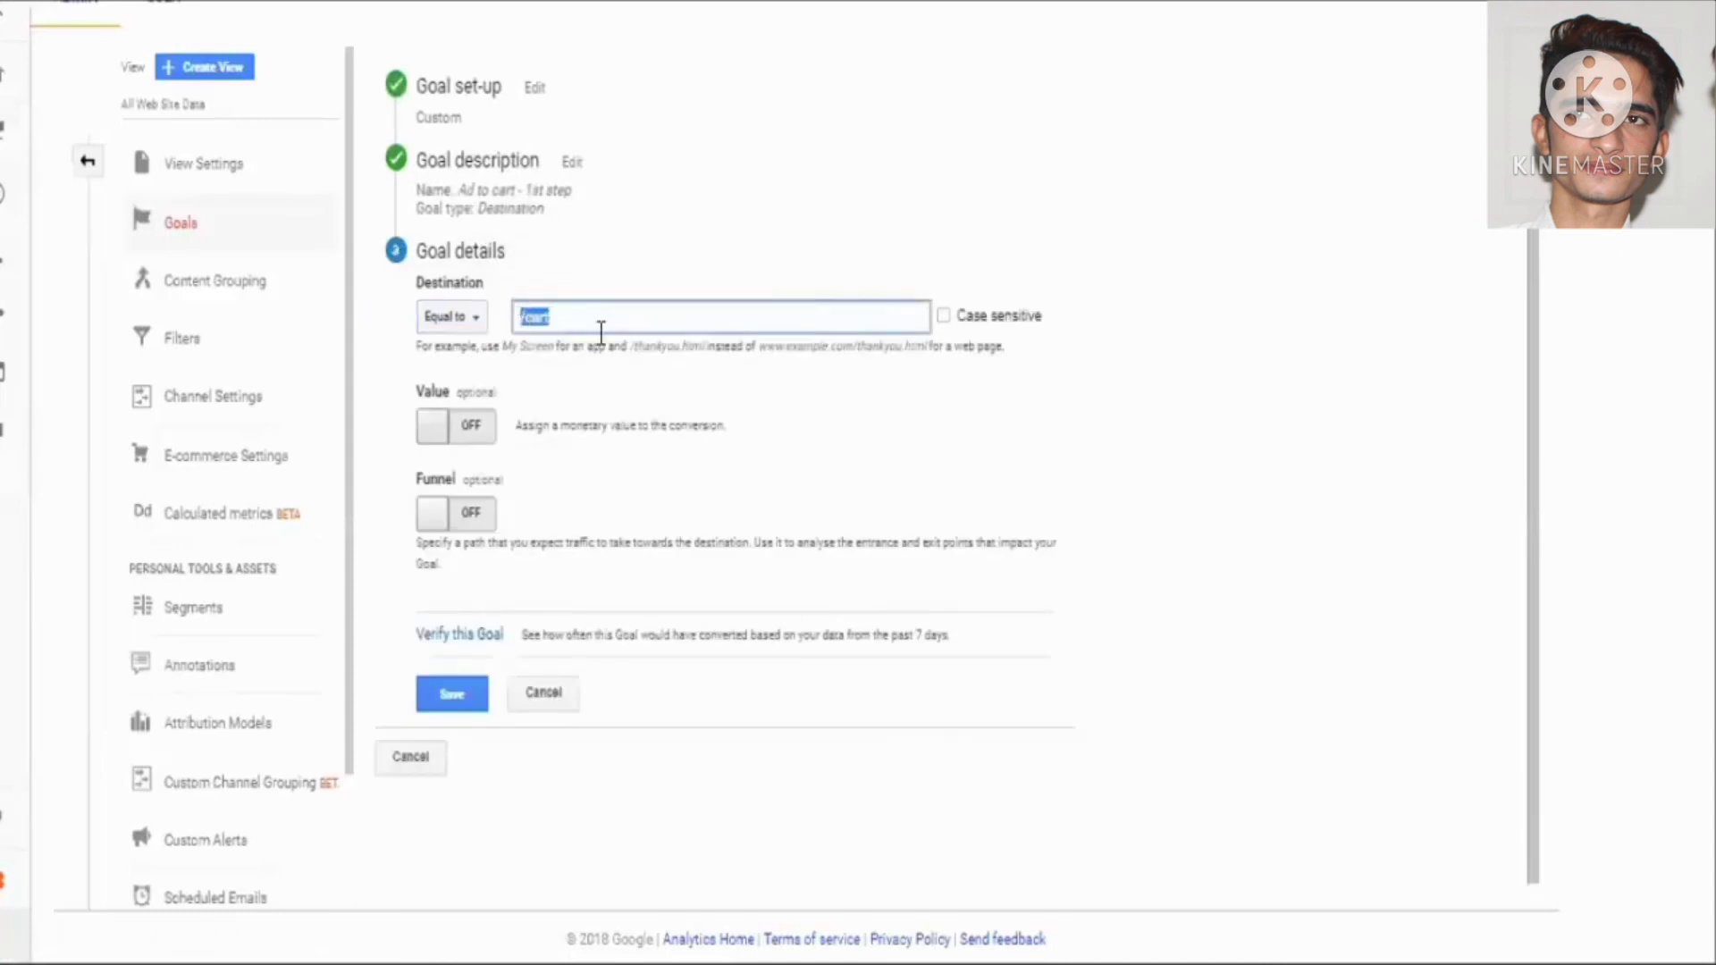
Step: Verify the Ad to cart - 1st step goal against the past 7 days of data, examine its conversion rate, and cancel the editing
click(481, 636)
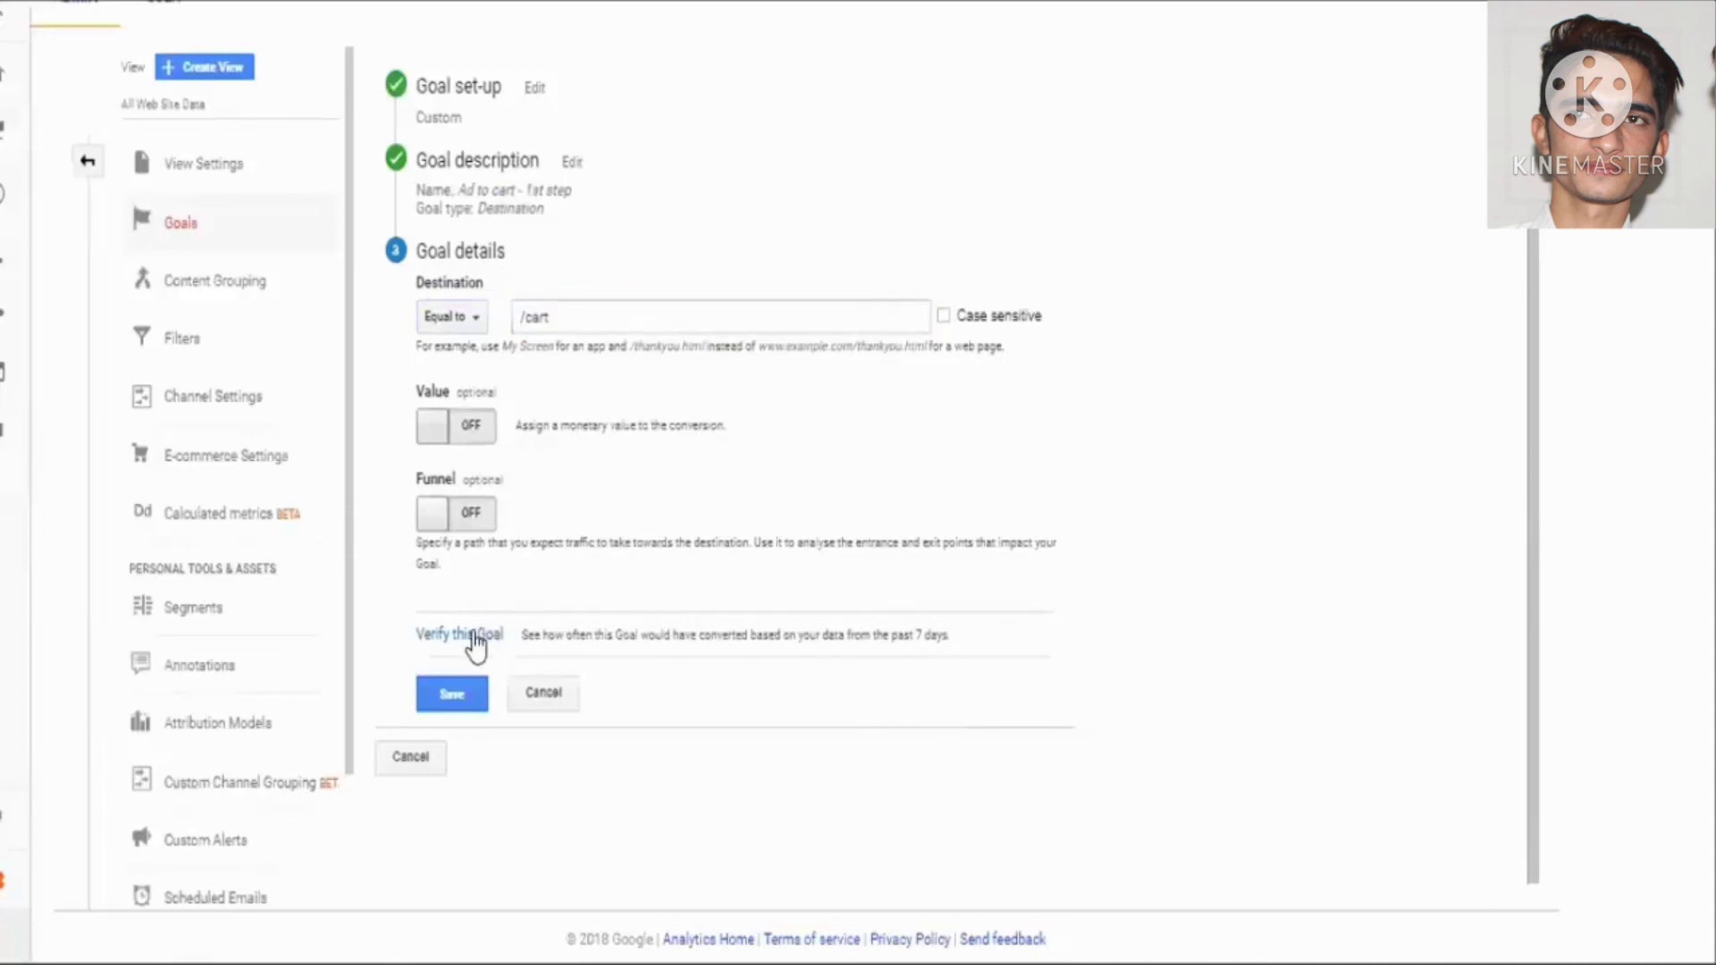
click(476, 638)
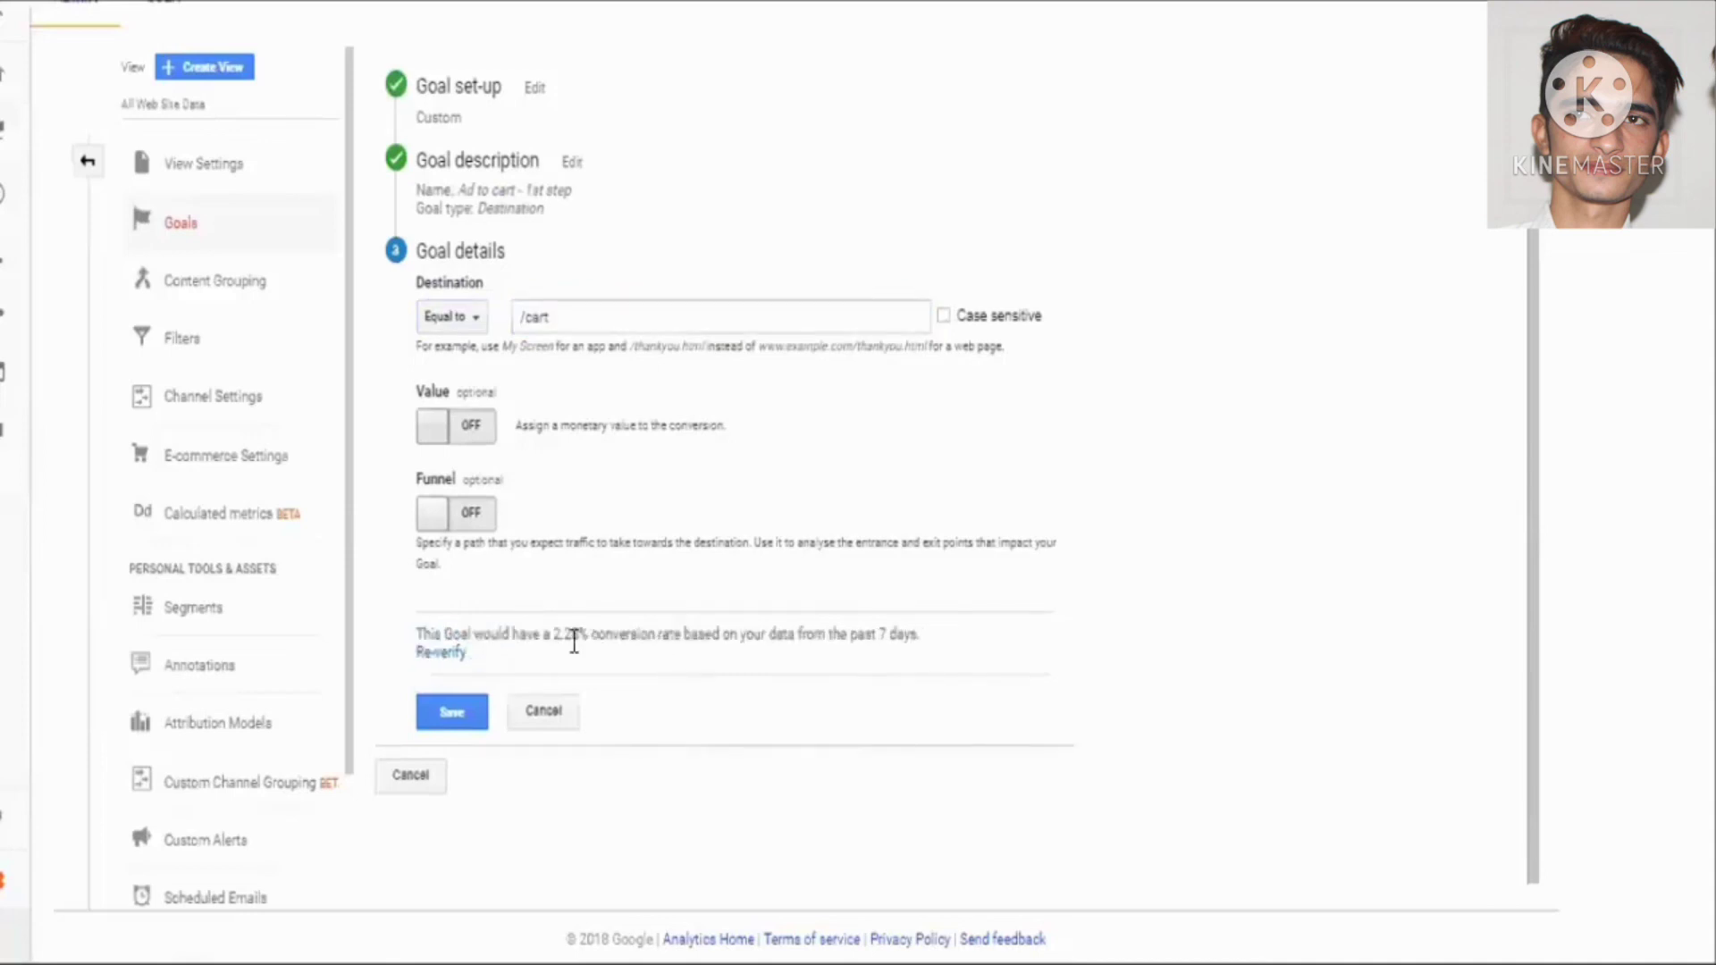
drag(526, 635, 577, 627)
click(591, 633)
double_click(572, 629)
click(596, 640)
click(544, 710)
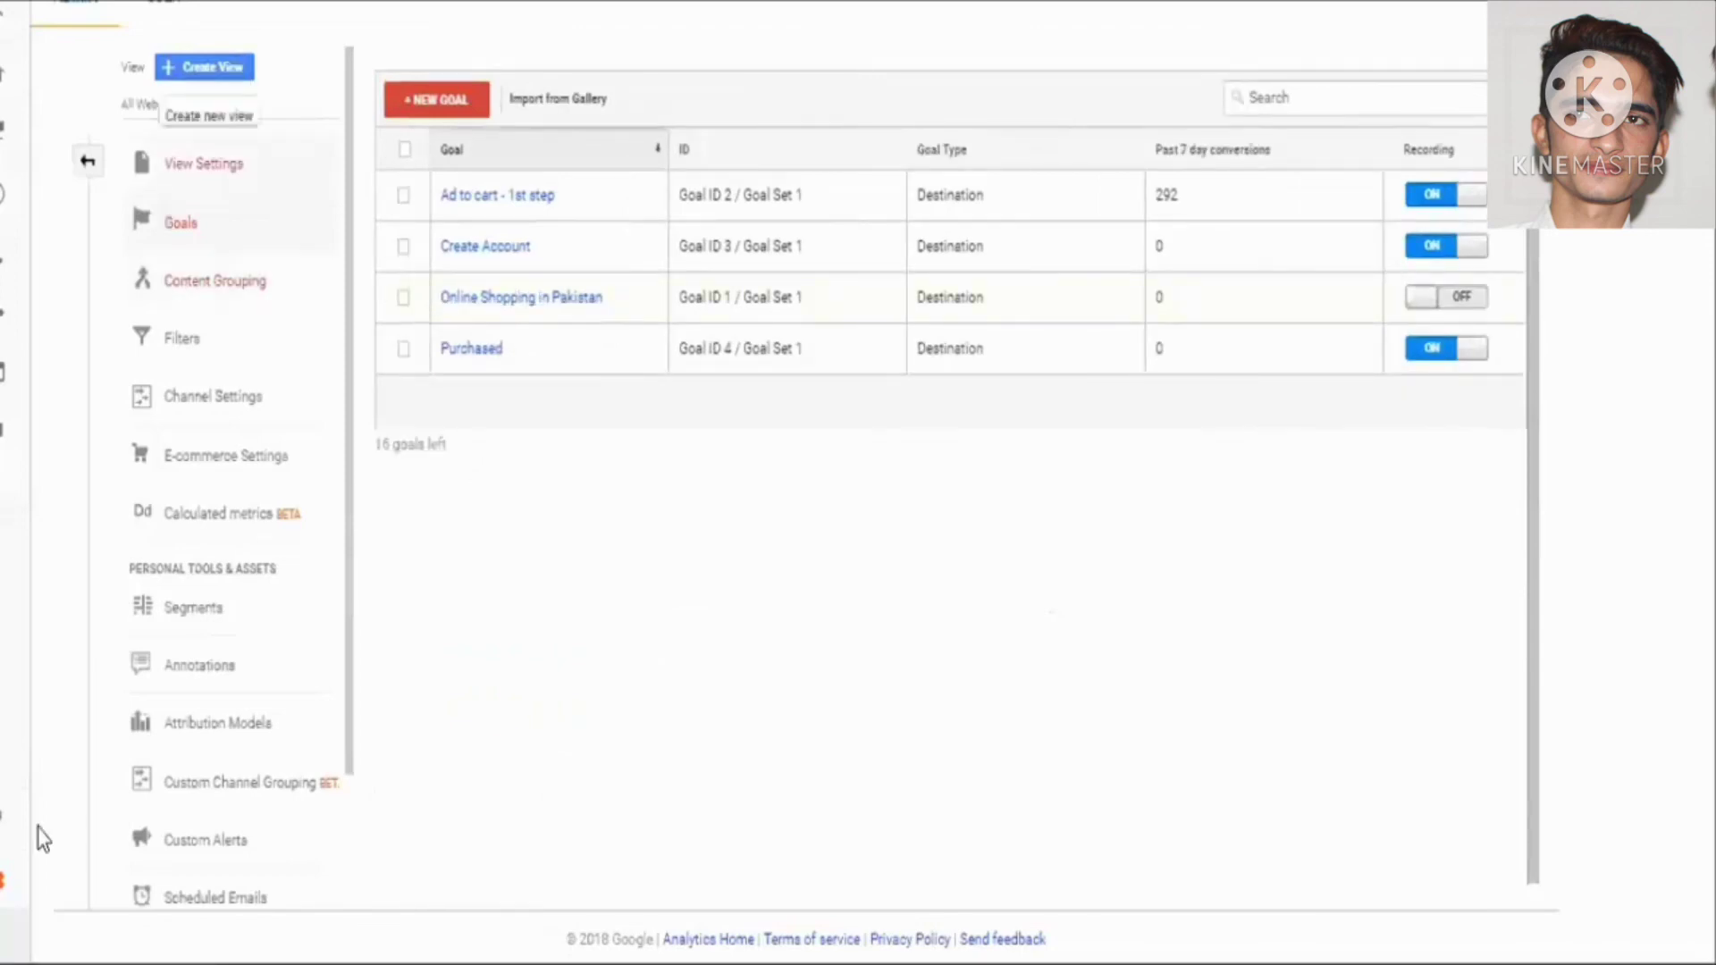
Step: Leave the goals list and return to the main administration page with the property settings
scroll(218, 601, down, 2)
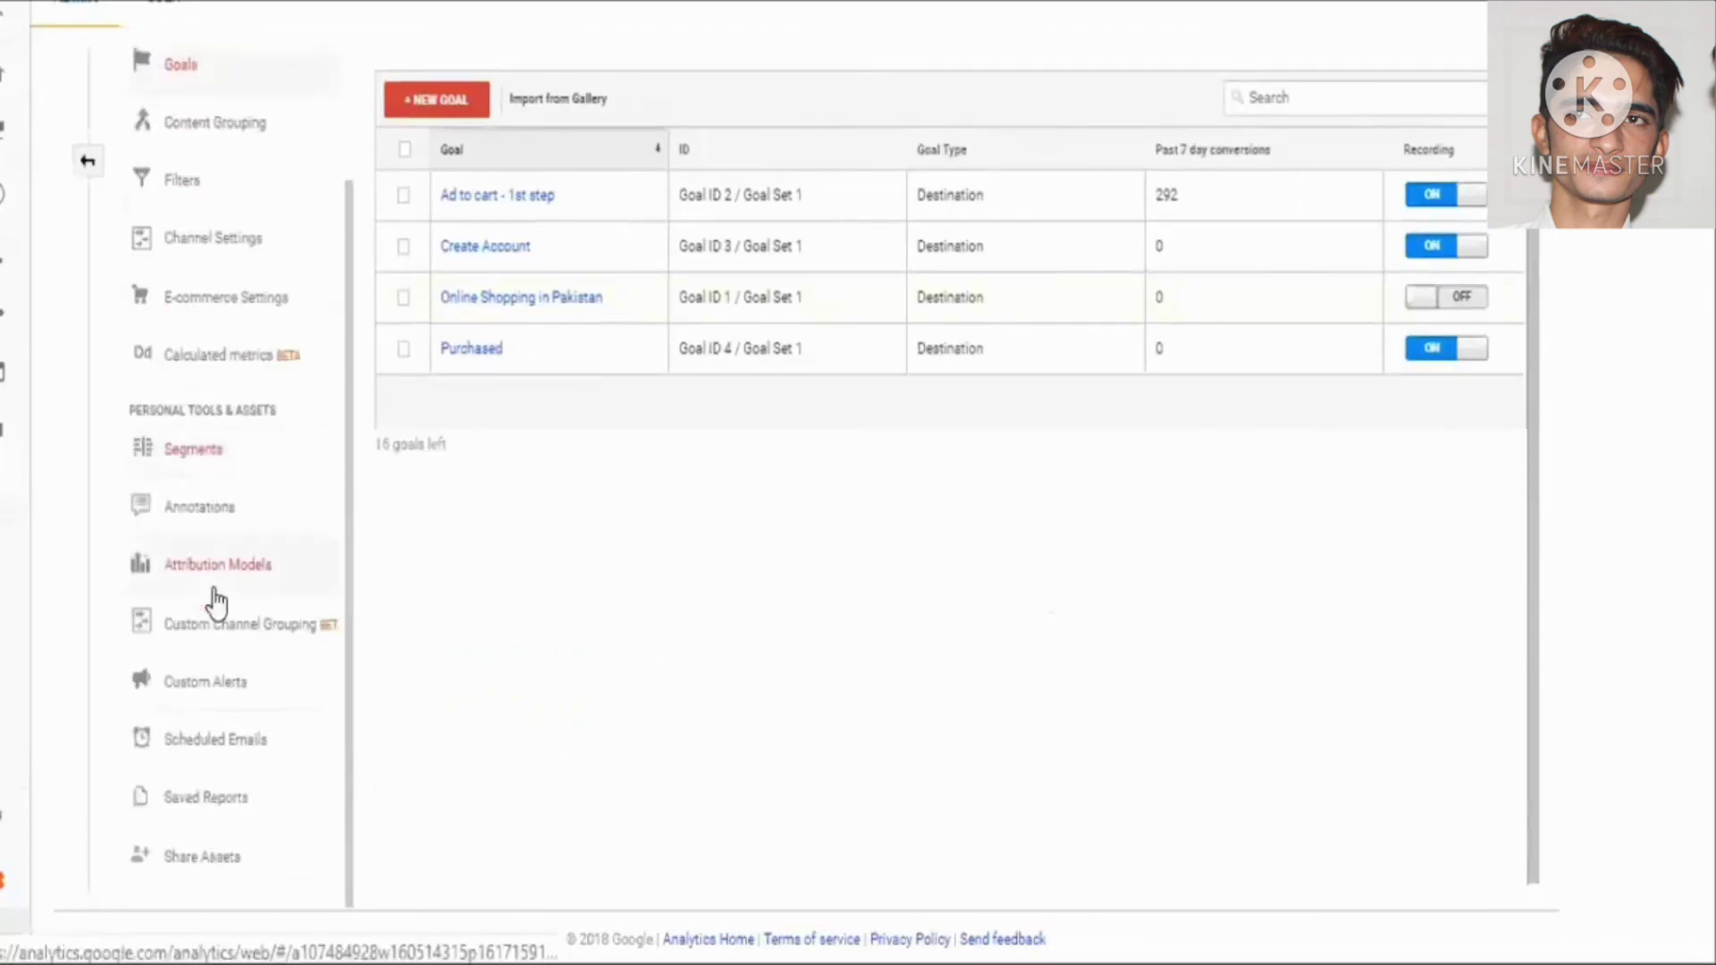
scroll(218, 602, up, 2)
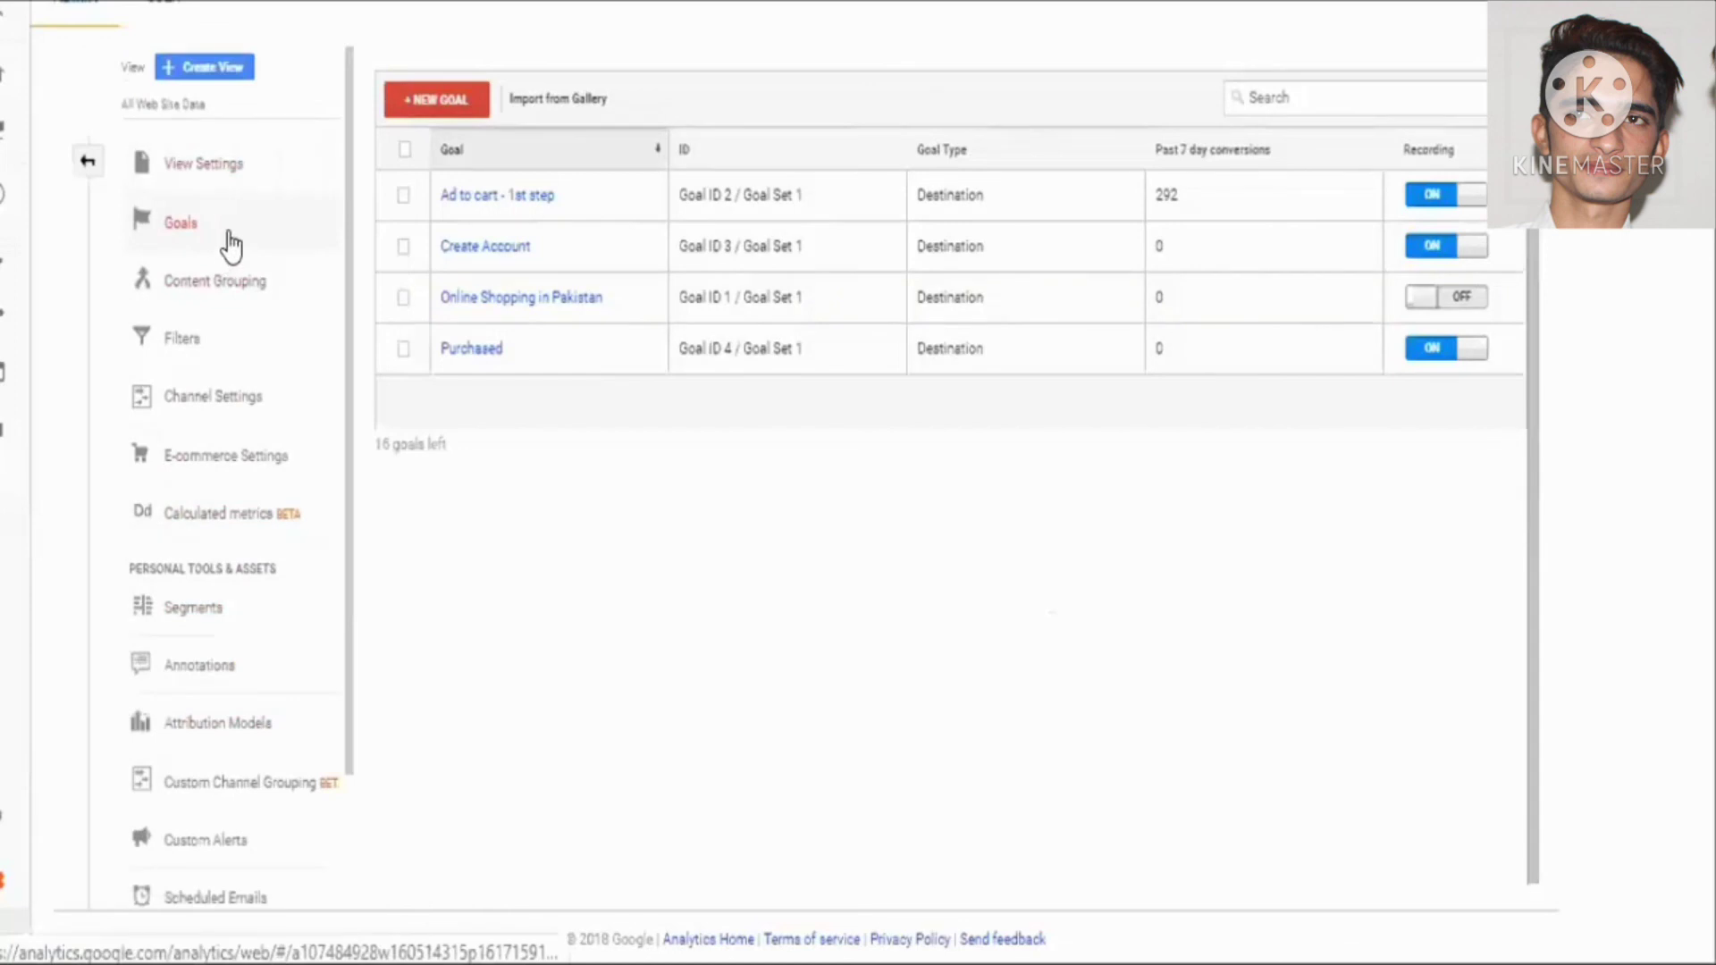
click(94, 166)
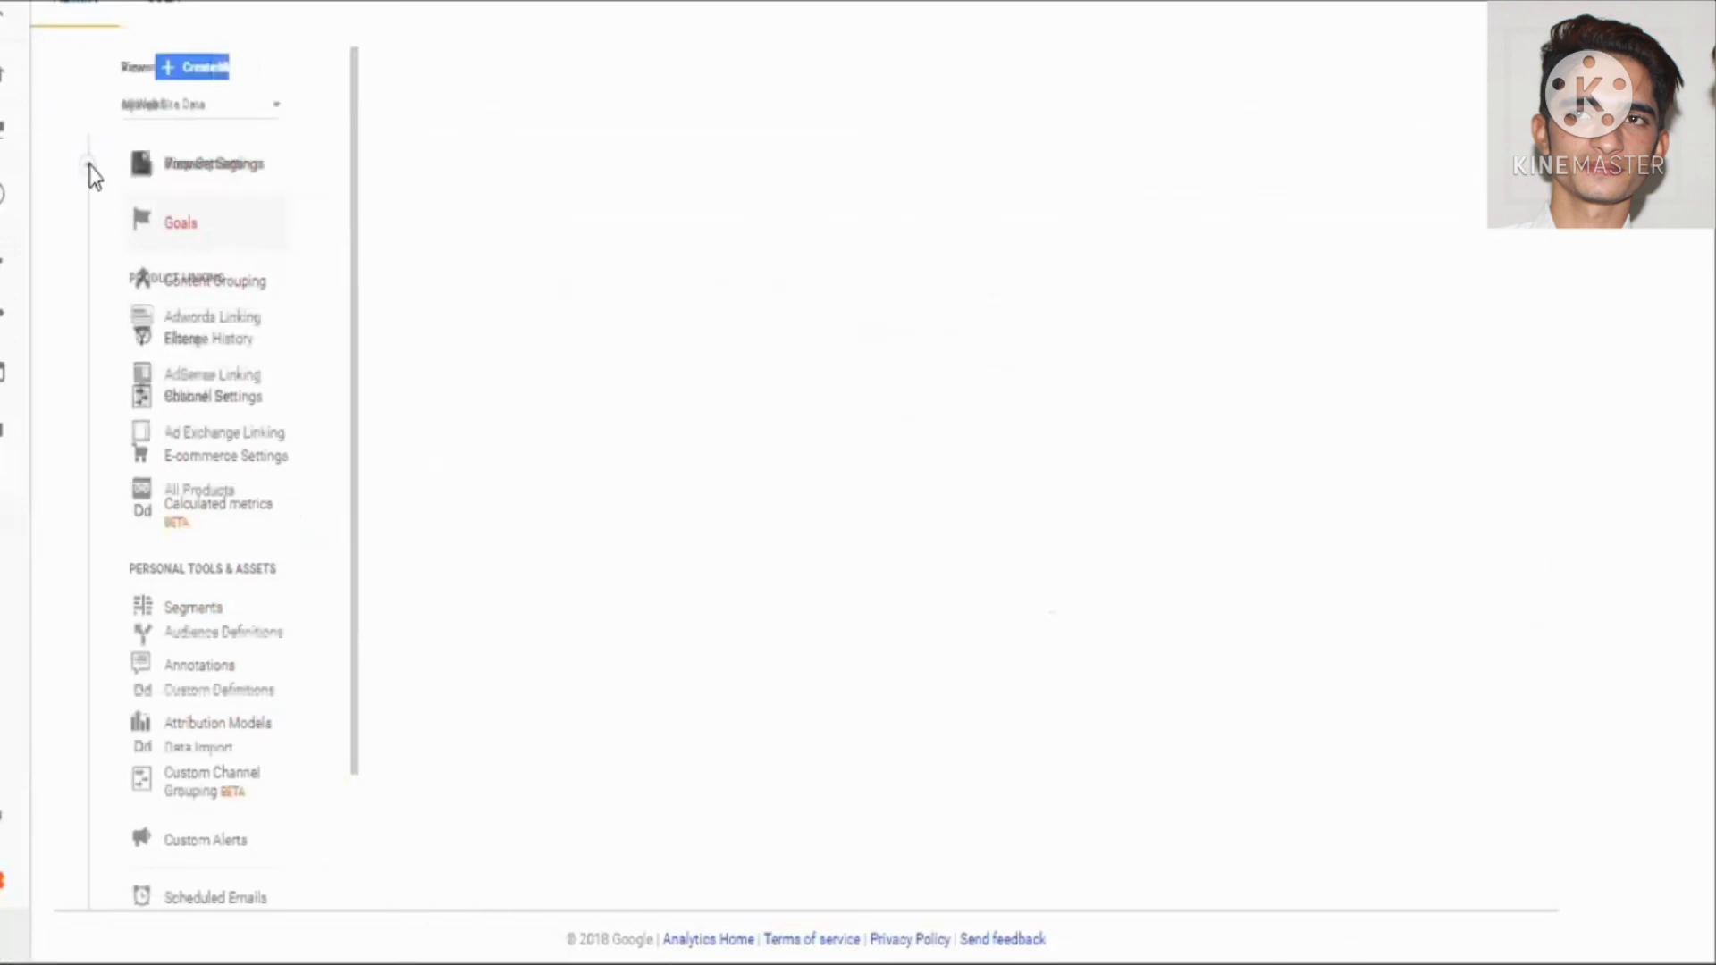